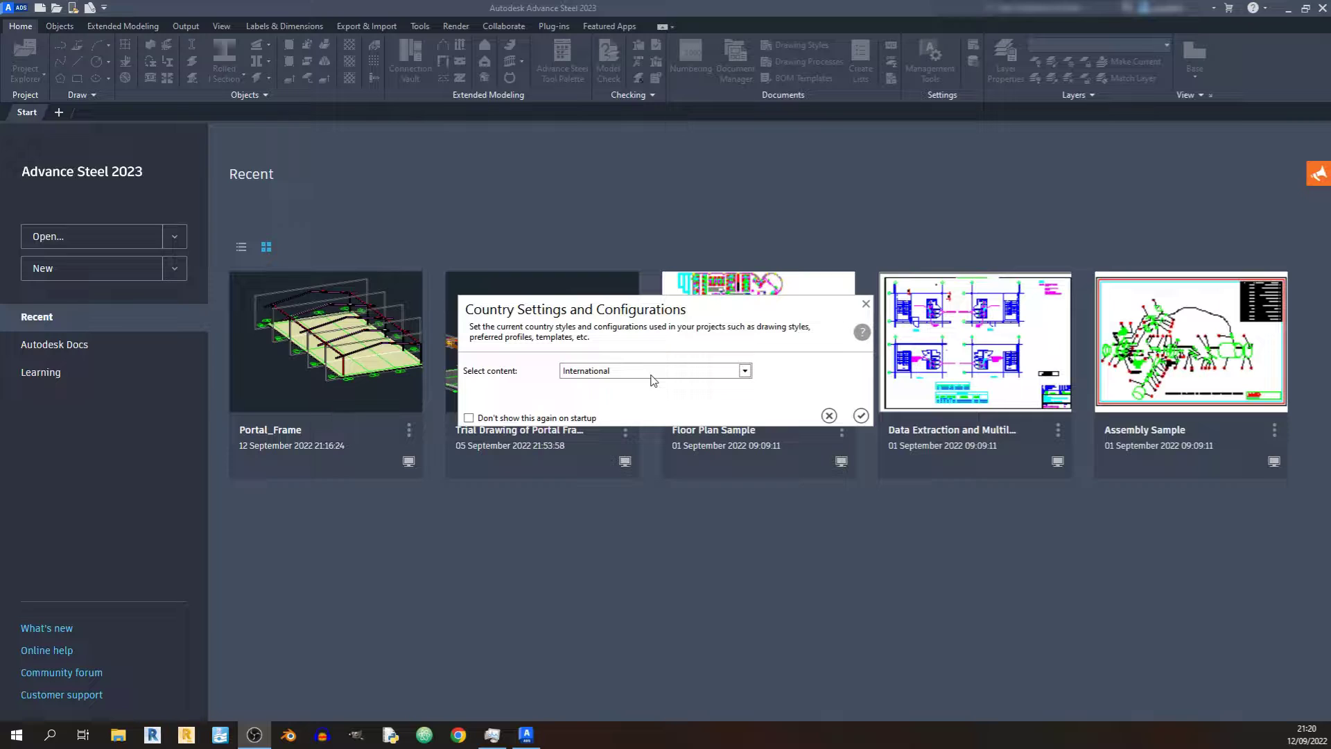
Step: Accept the International country settings and open the Portal_Frame drawing from Recent
click(861, 416)
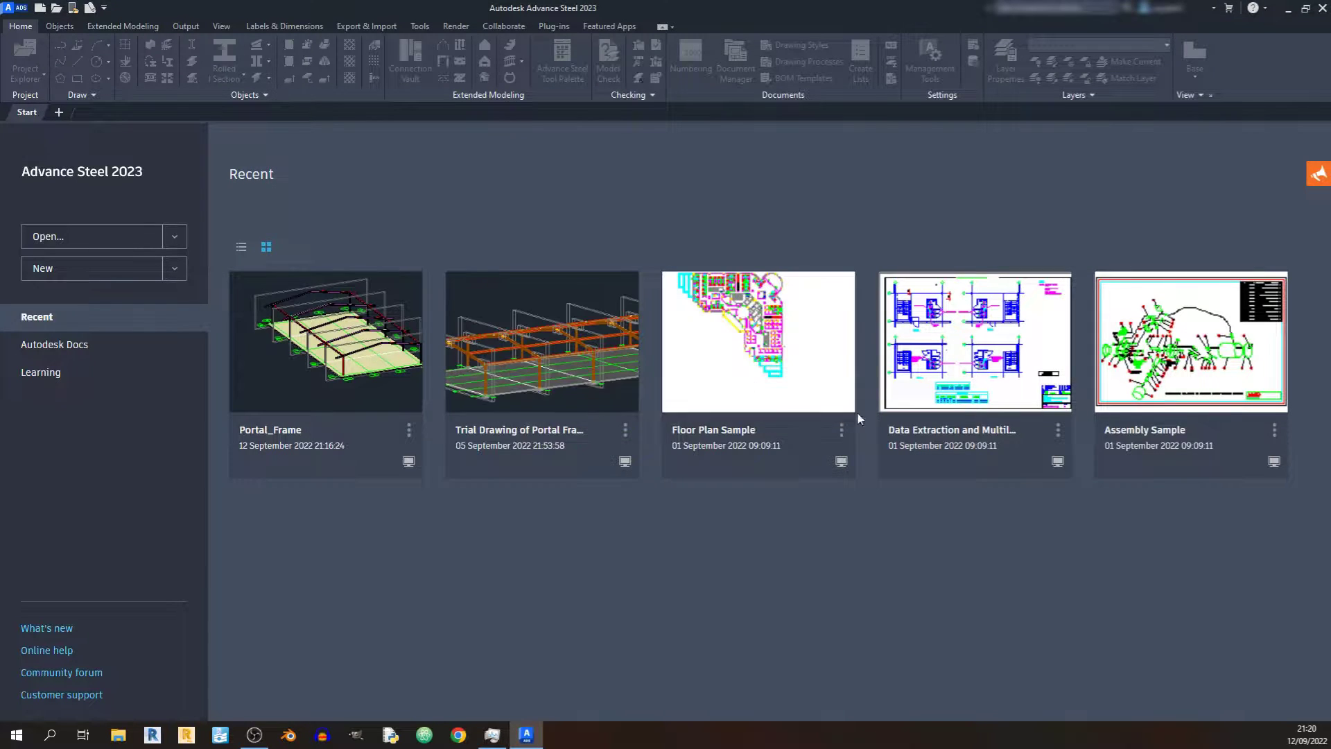
click(343, 367)
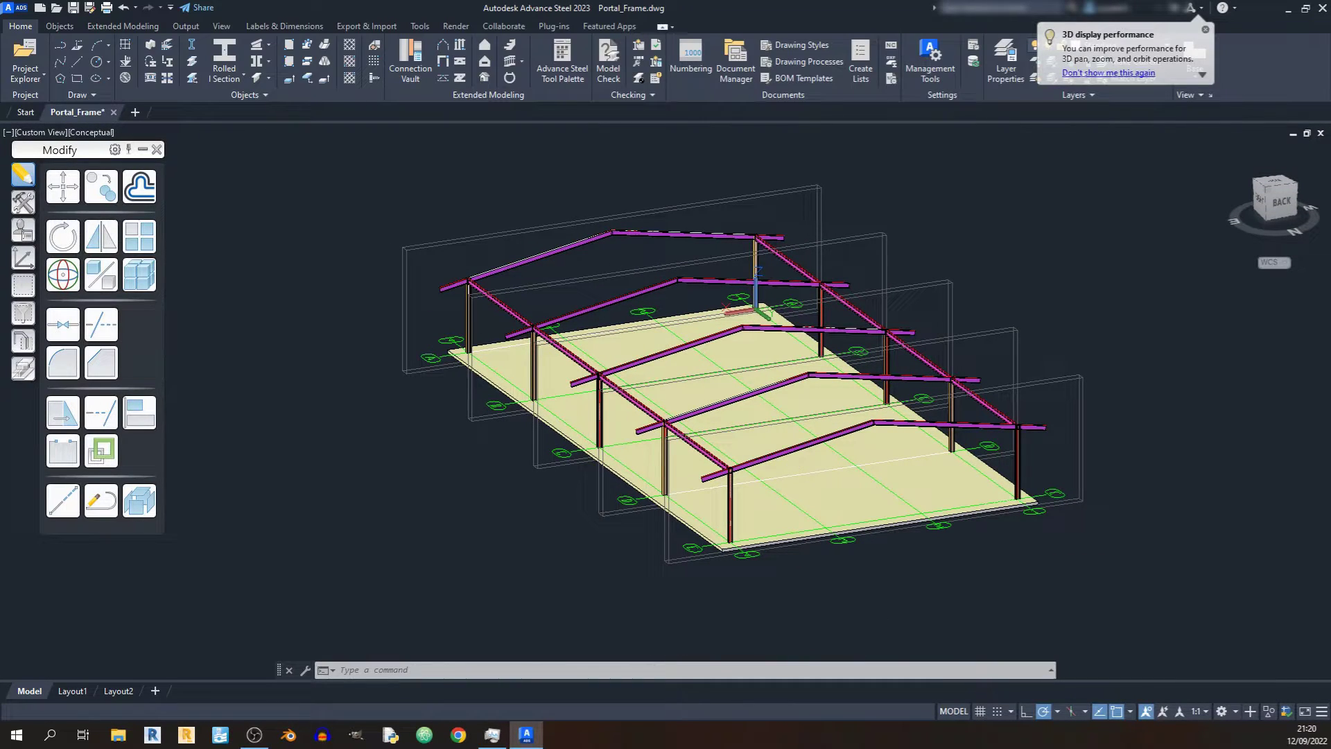
Step: Orbit the Portal_Frame model to an angled perspective overview of the whole frame
shift+middle_drag(798, 460, 695, 471)
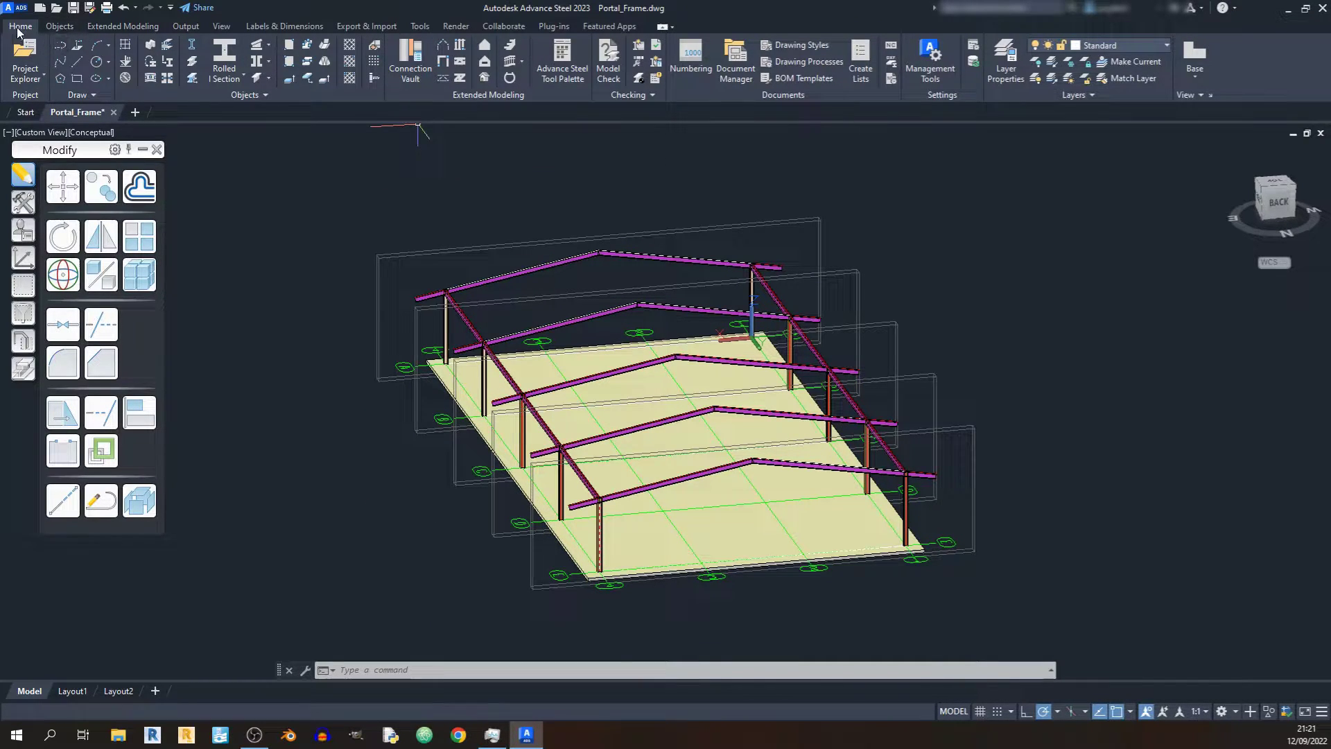
Step: Start a Base plate connection from the Connection Vault favourites
click(407, 80)
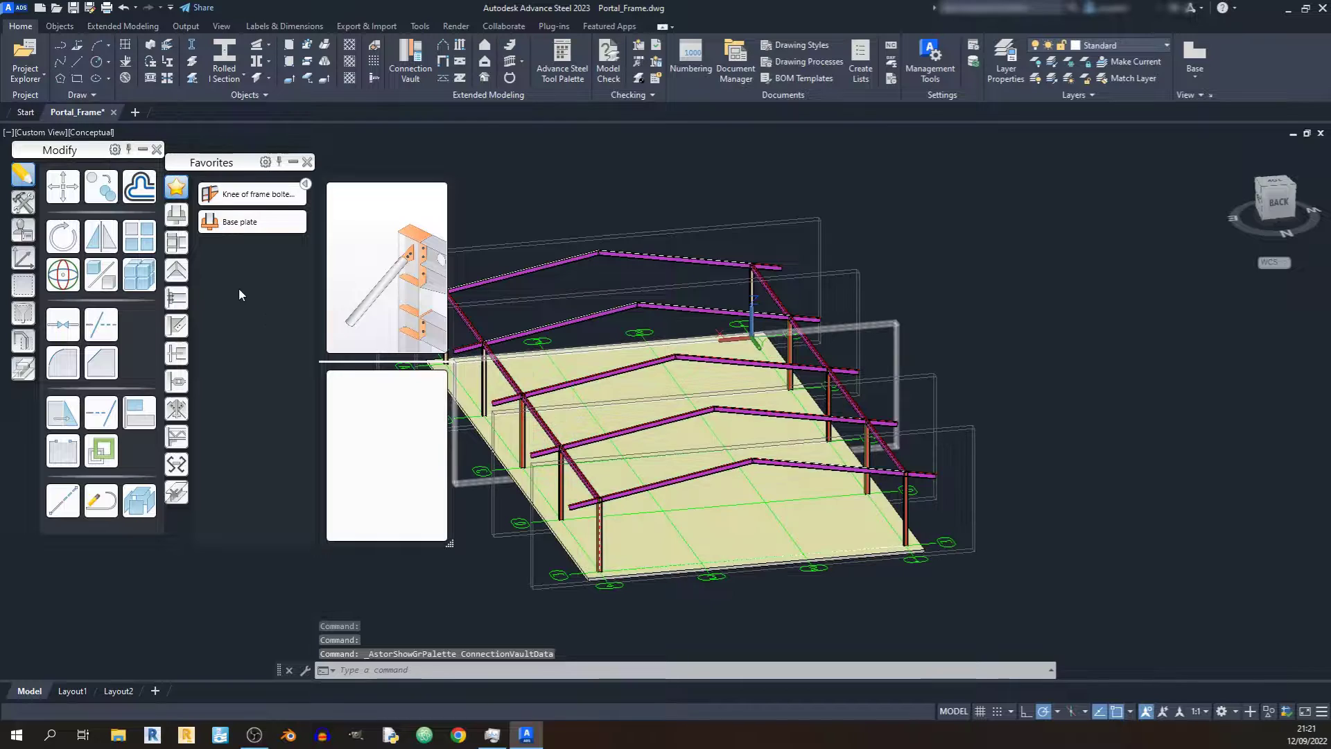
mouse_move(235, 222)
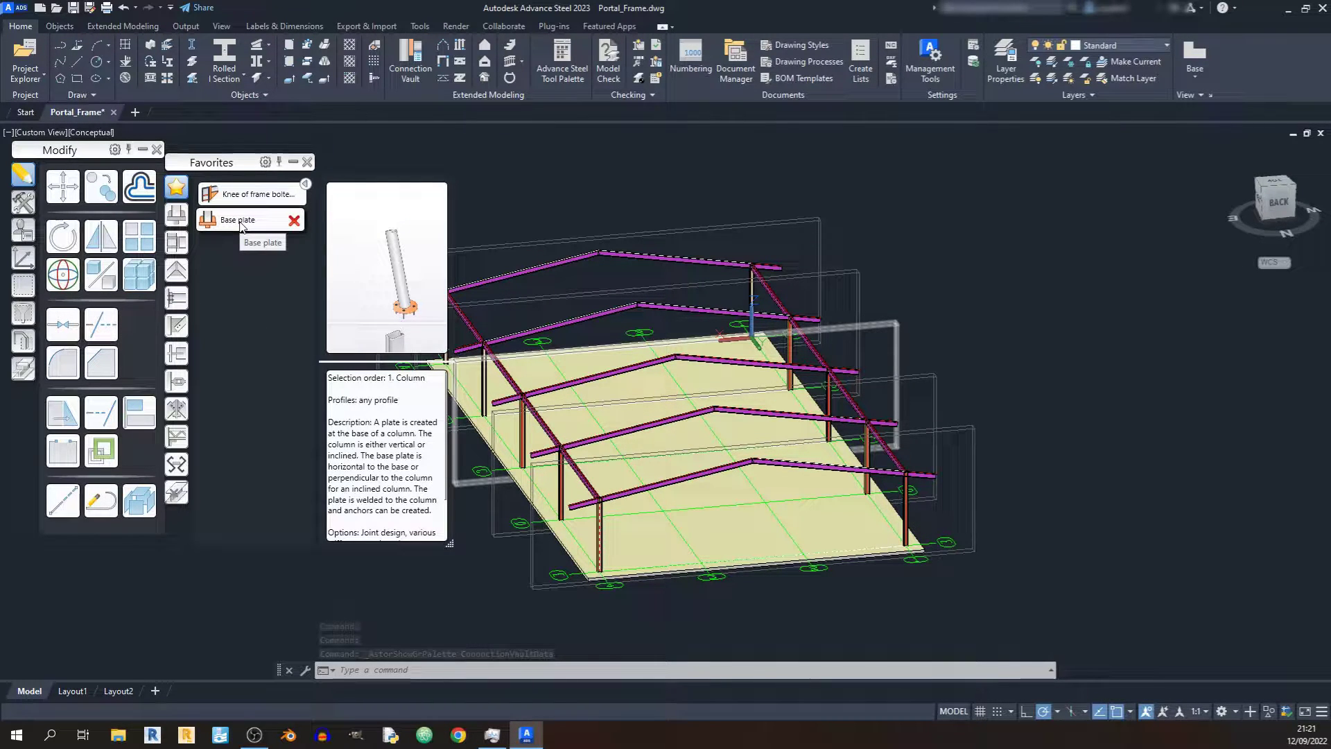
click(240, 222)
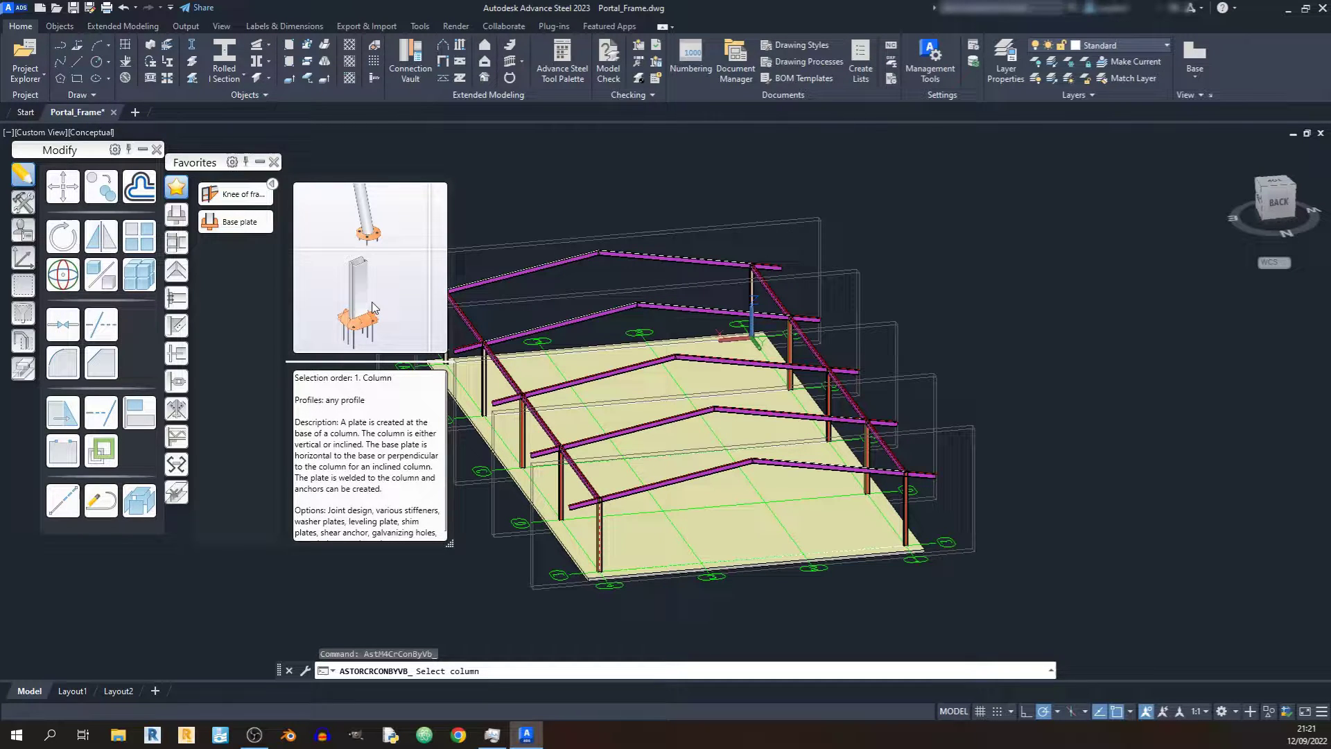
Step: Pick the end column, then add the concrete slab beneath it as the supporting object
scroll(551, 601, up, 5)
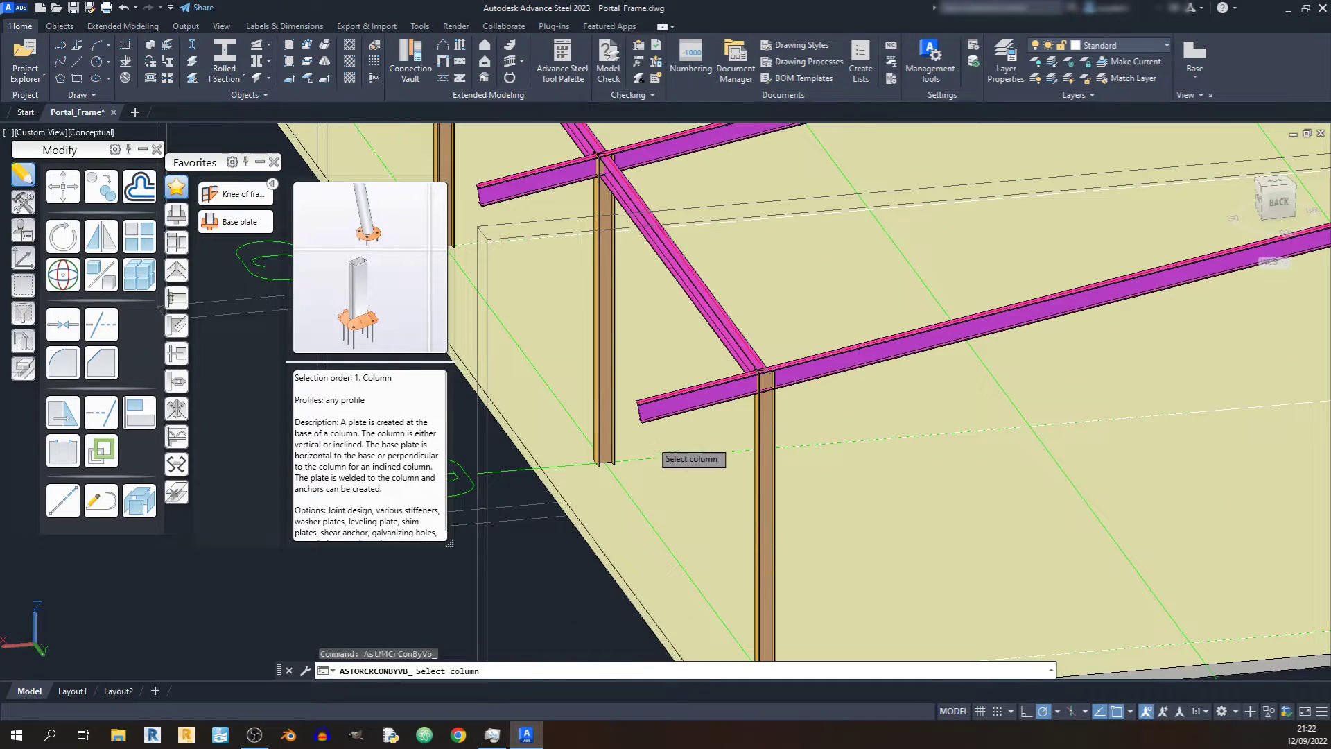
scroll(659, 450, down, 6)
scroll(648, 429, up, 2)
scroll(648, 428, up, 5)
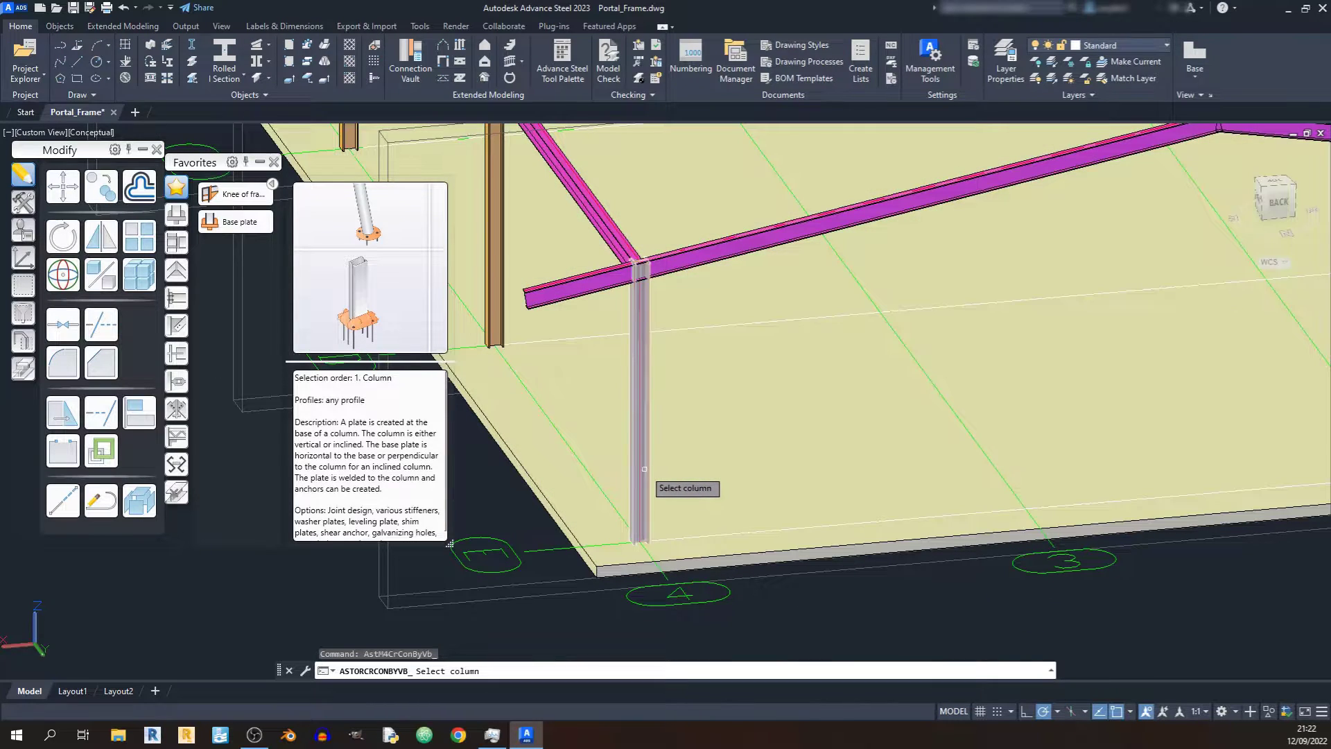
click(644, 478)
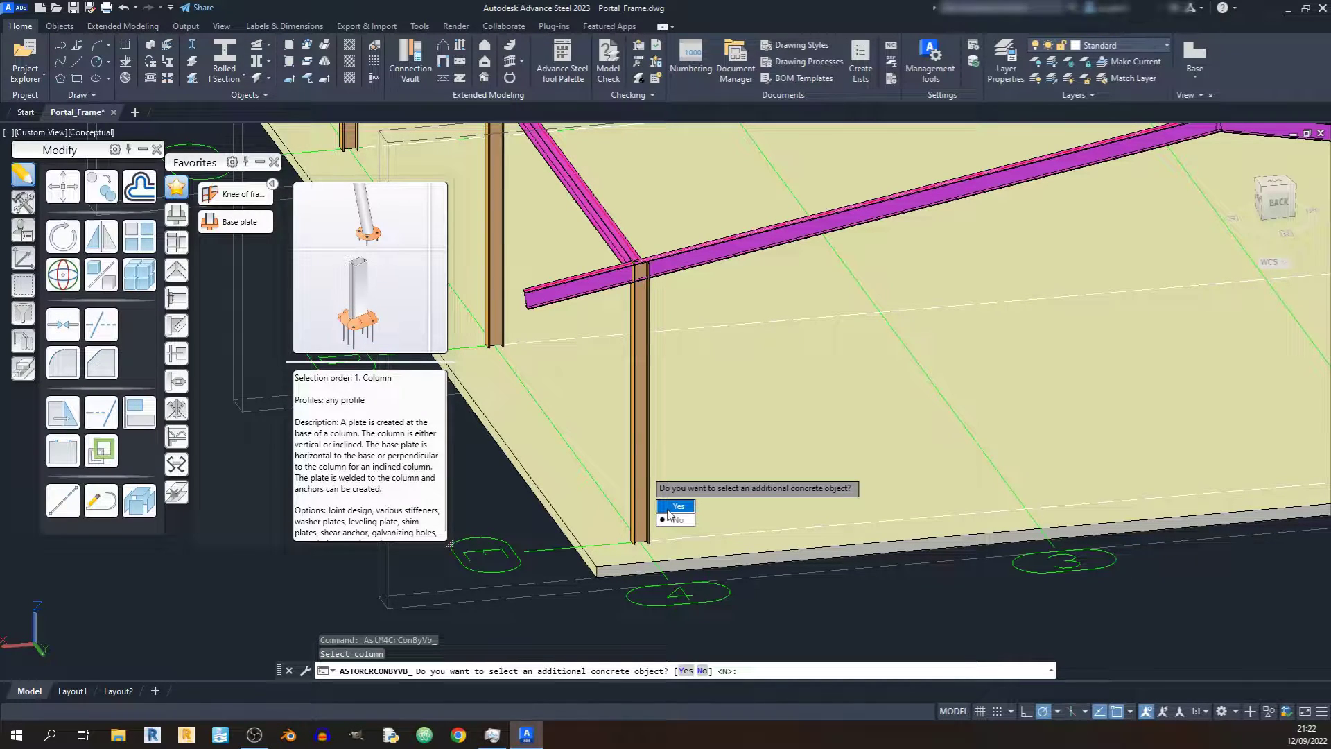
click(669, 511)
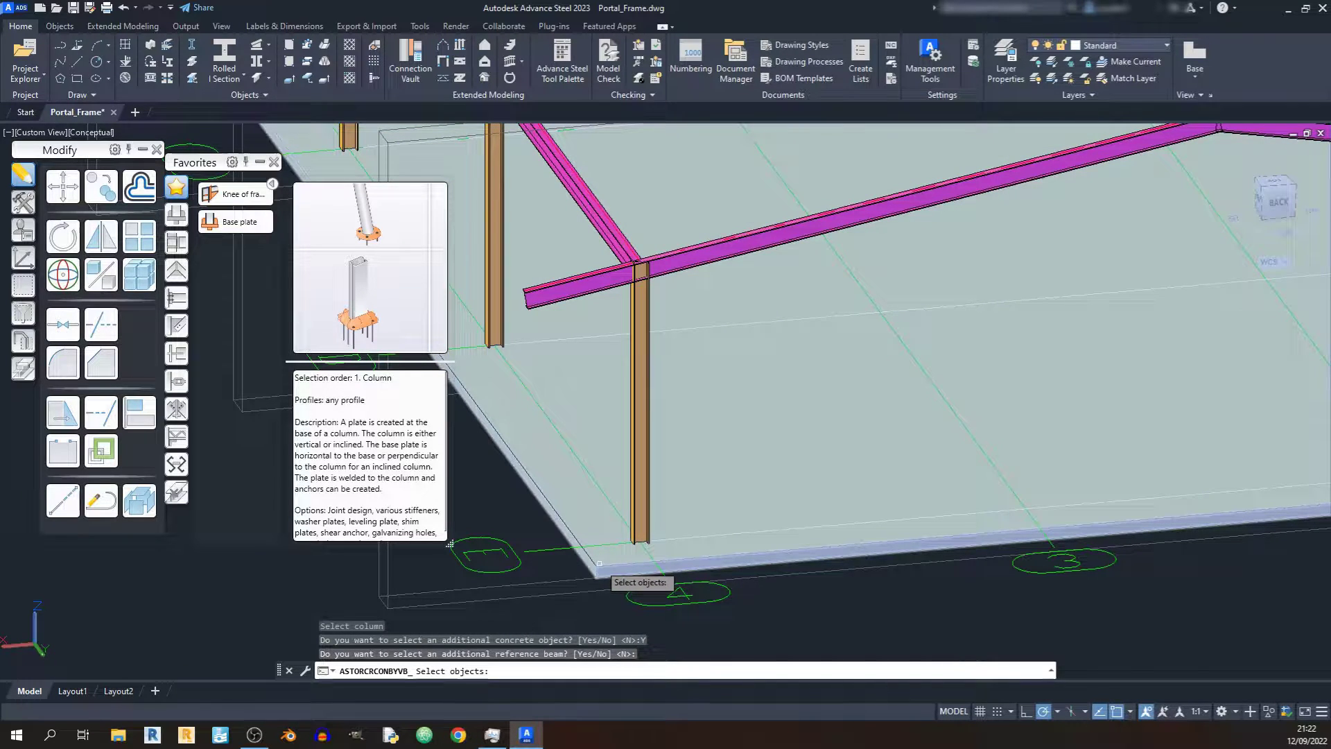
click(599, 563)
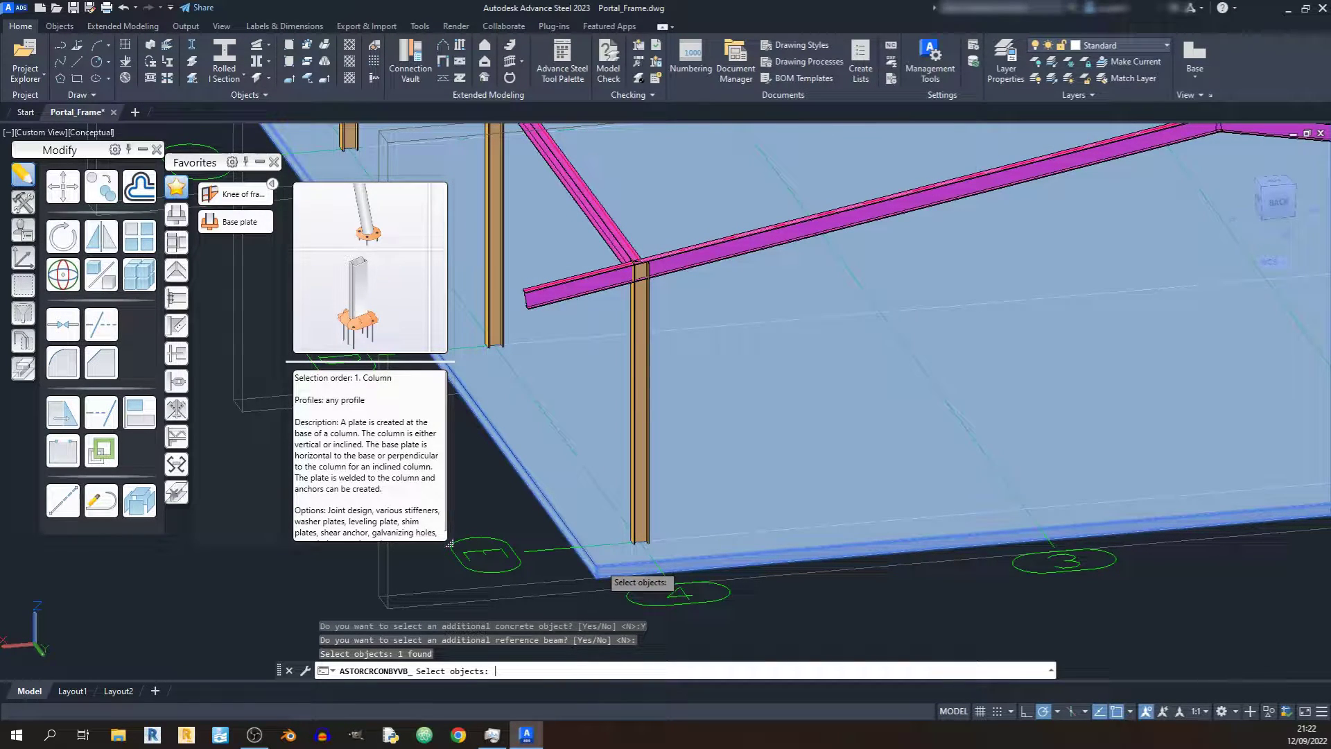
Step: Create the base plate, inspect it around the column foot, and close its dialog
key(Return)
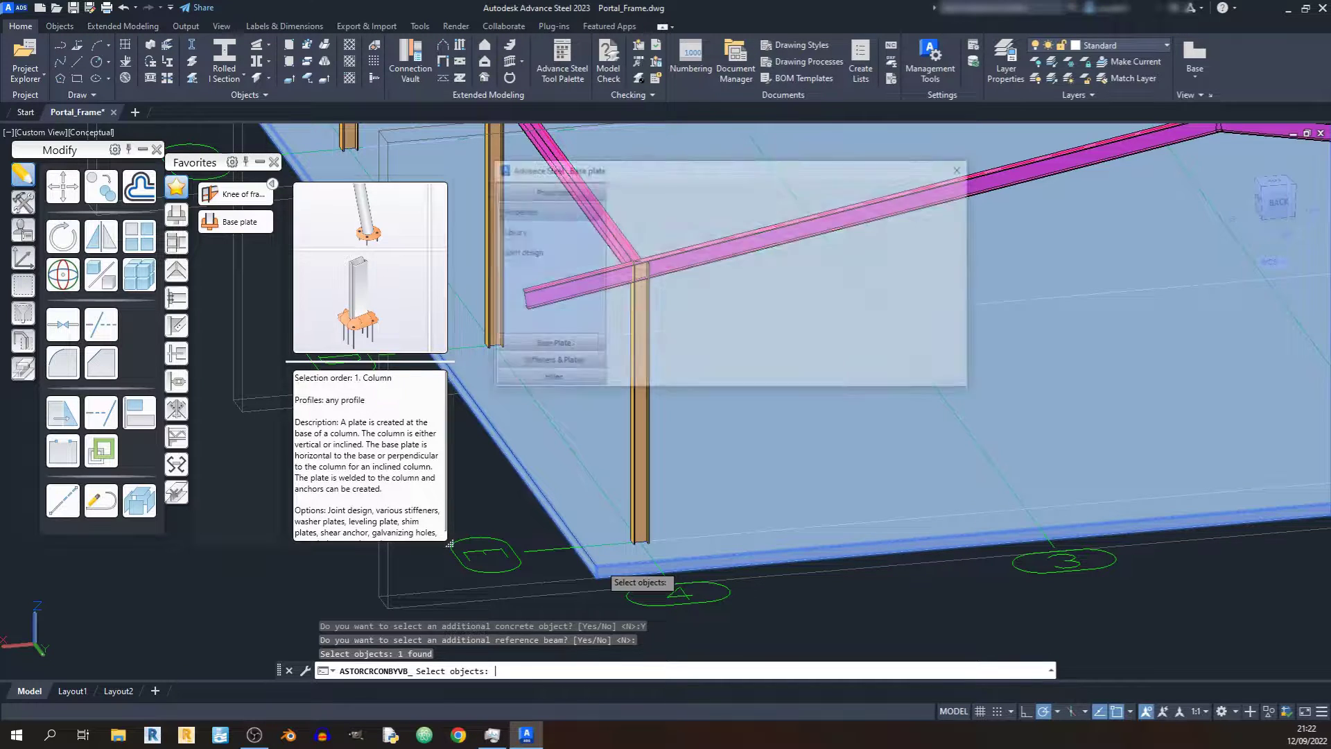
scroll(645, 545, up, 8)
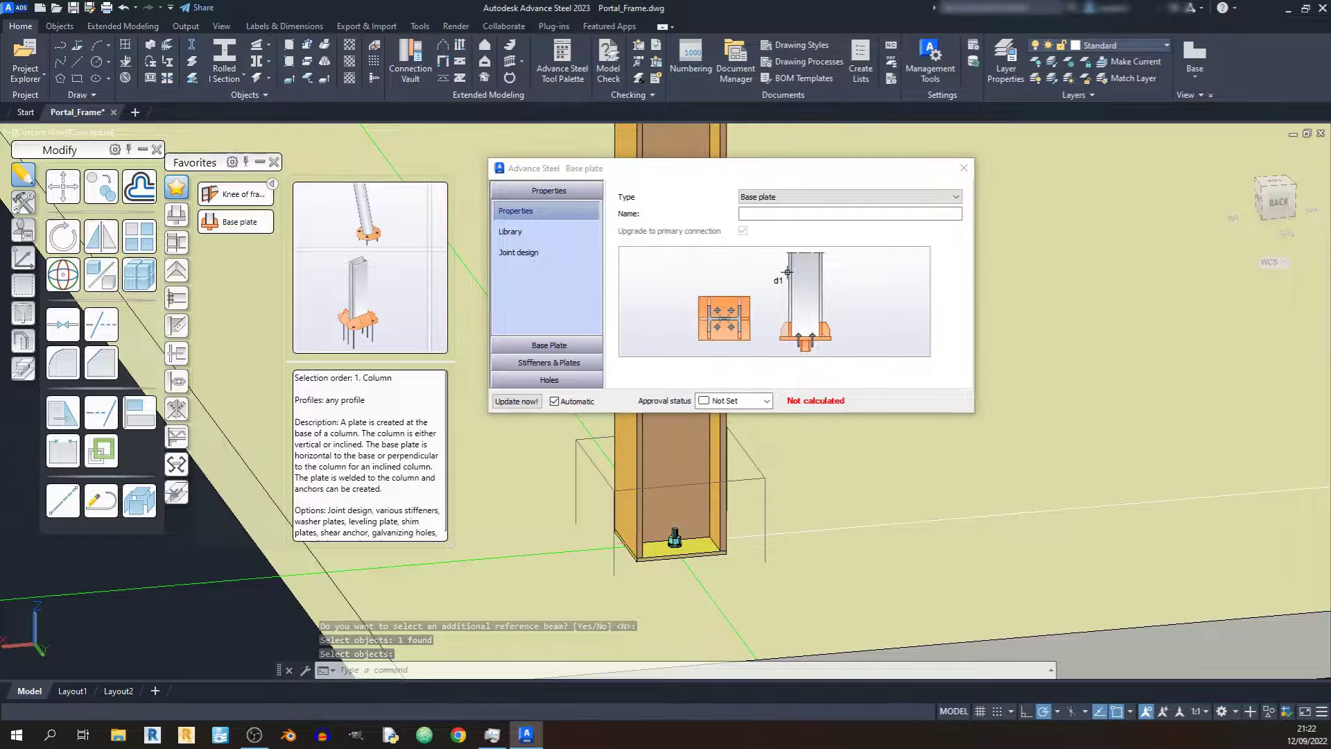
shift+middle_drag(679, 519, 797, 543)
shift+middle_drag(675, 548, 945, 568)
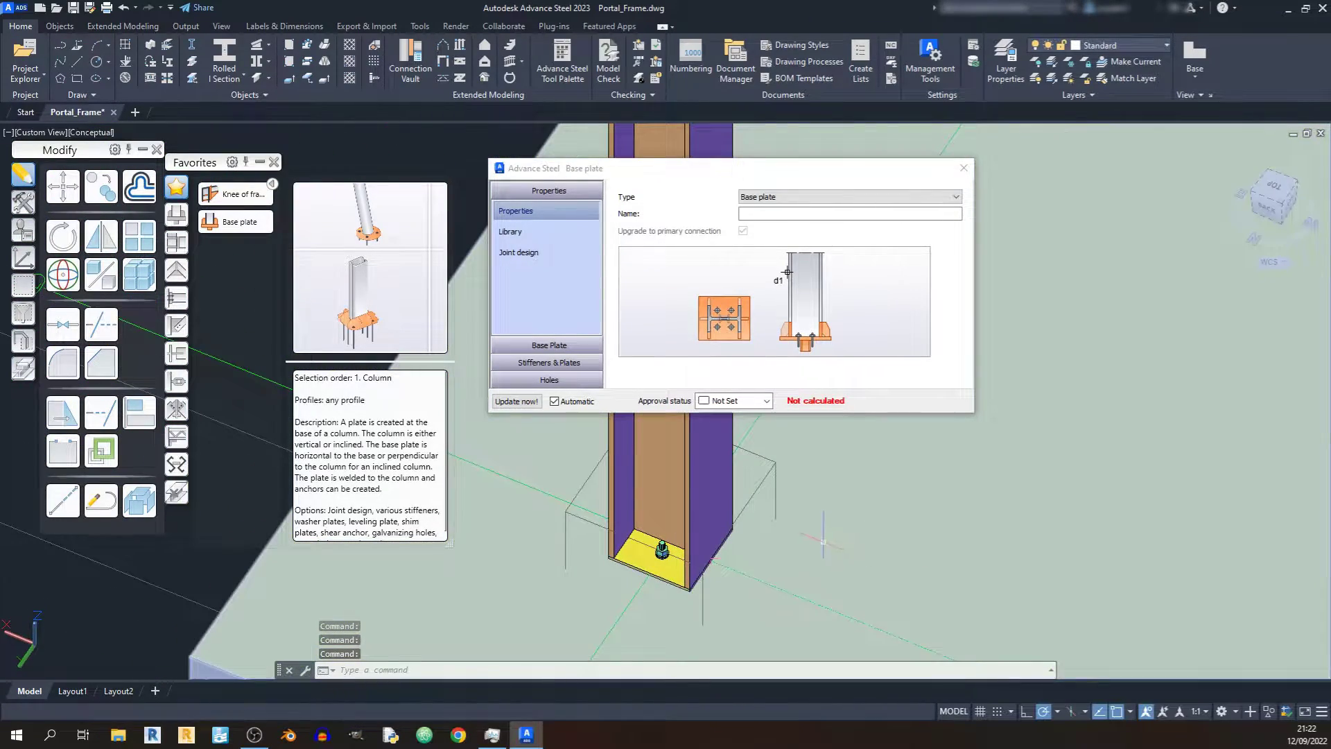
shift+middle_drag(746, 548, 840, 537)
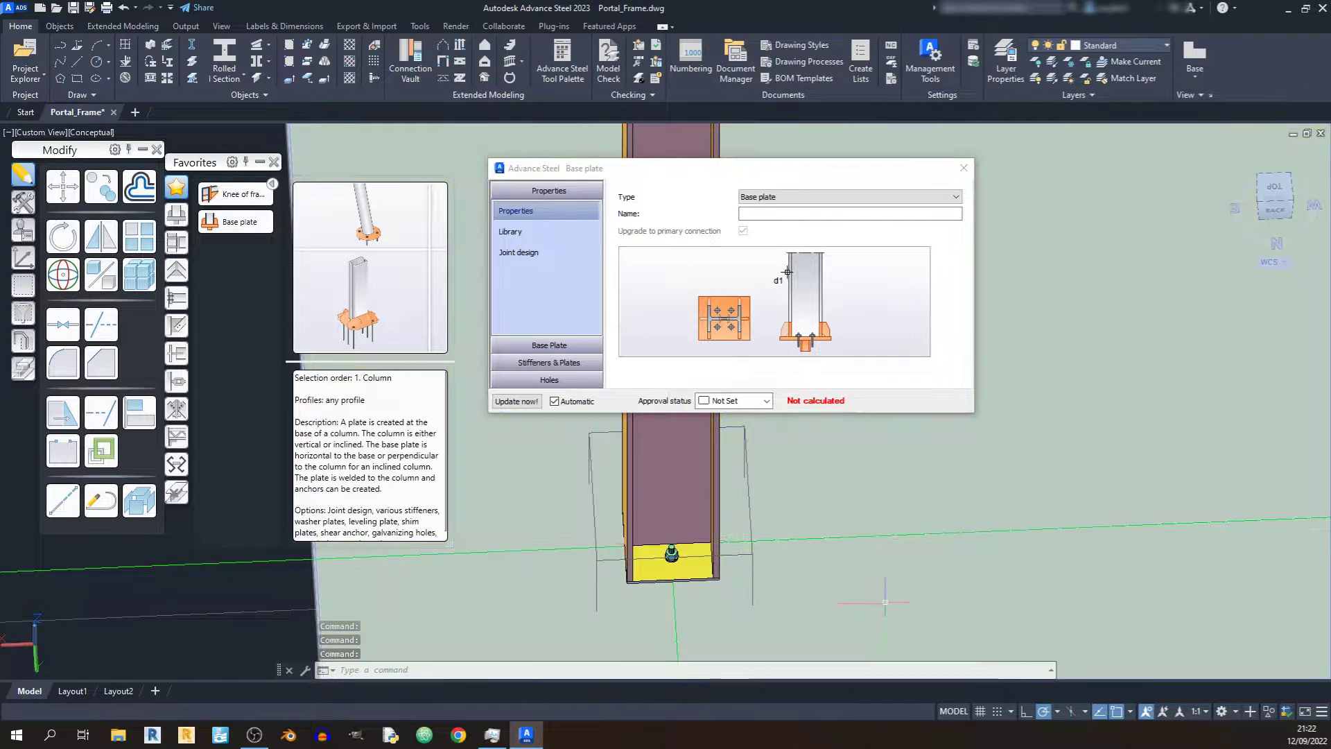
shift+middle_drag(885, 601, 279, 583)
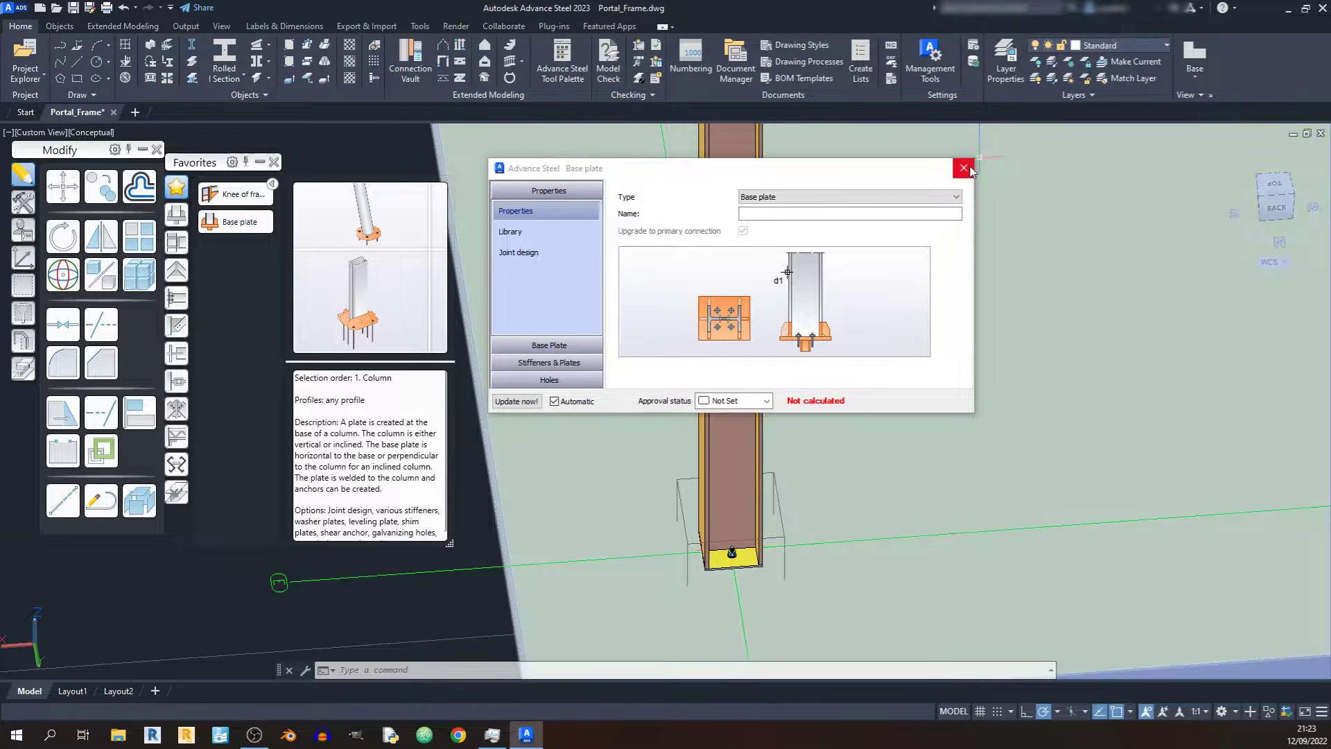
click(970, 168)
Step: Bring the column-rafter junction into view and show the Column - Beam connection group
scroll(937, 306, down, 7)
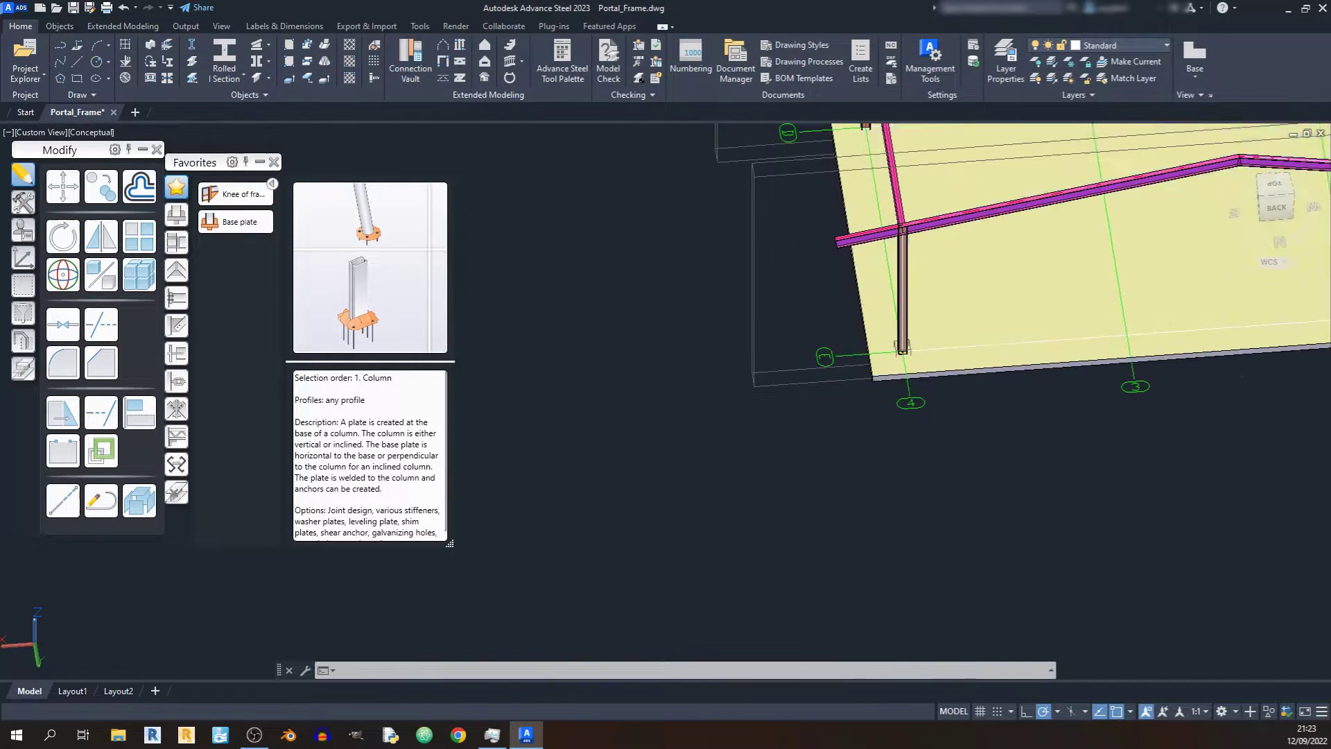
middle_drag(1043, 237, 773, 370)
scroll(669, 382, up, 5)
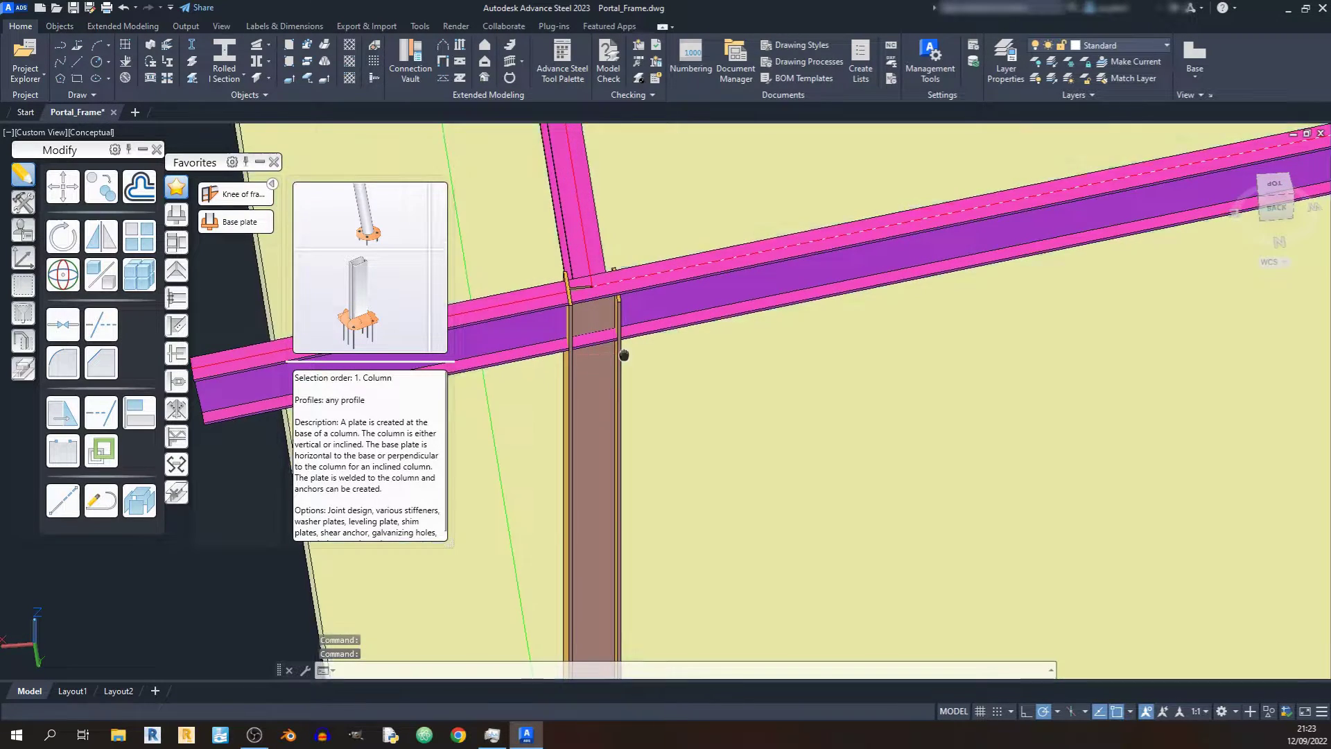
middle_drag(625, 355, 656, 285)
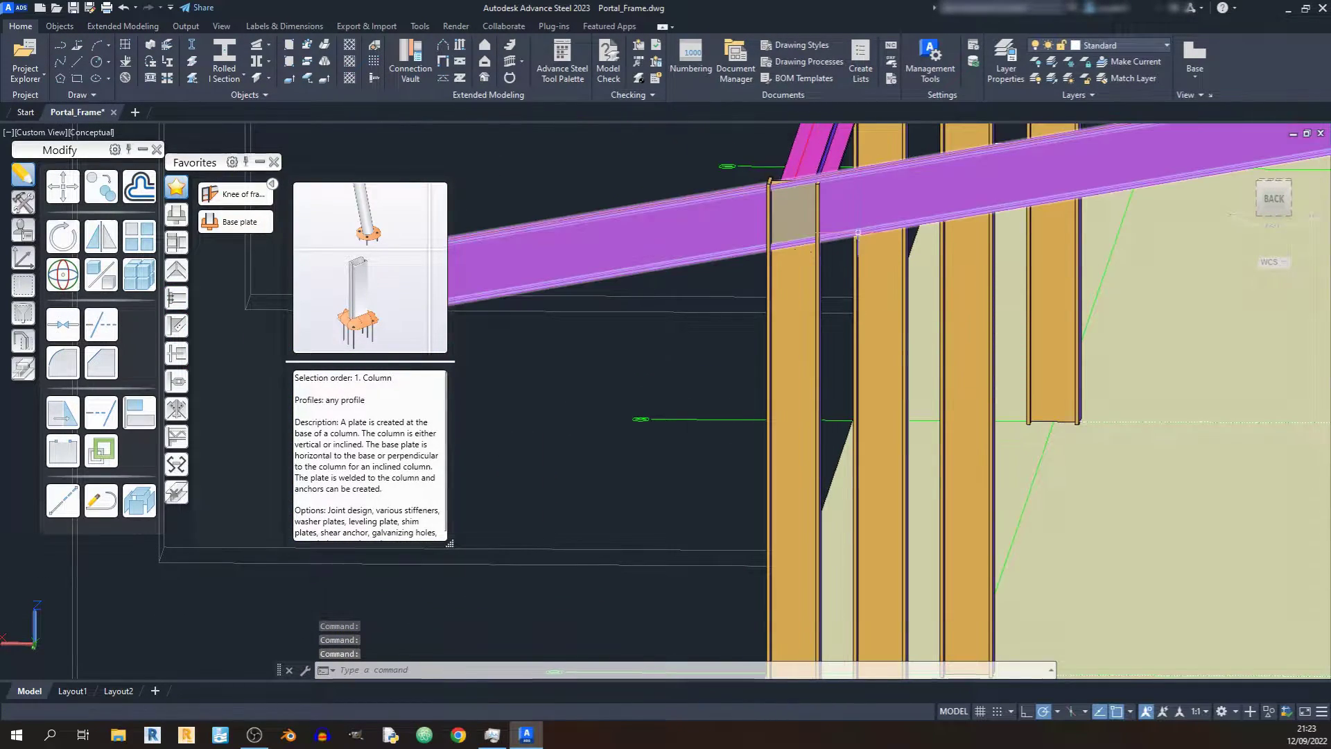
middle_drag(721, 242, 582, 281)
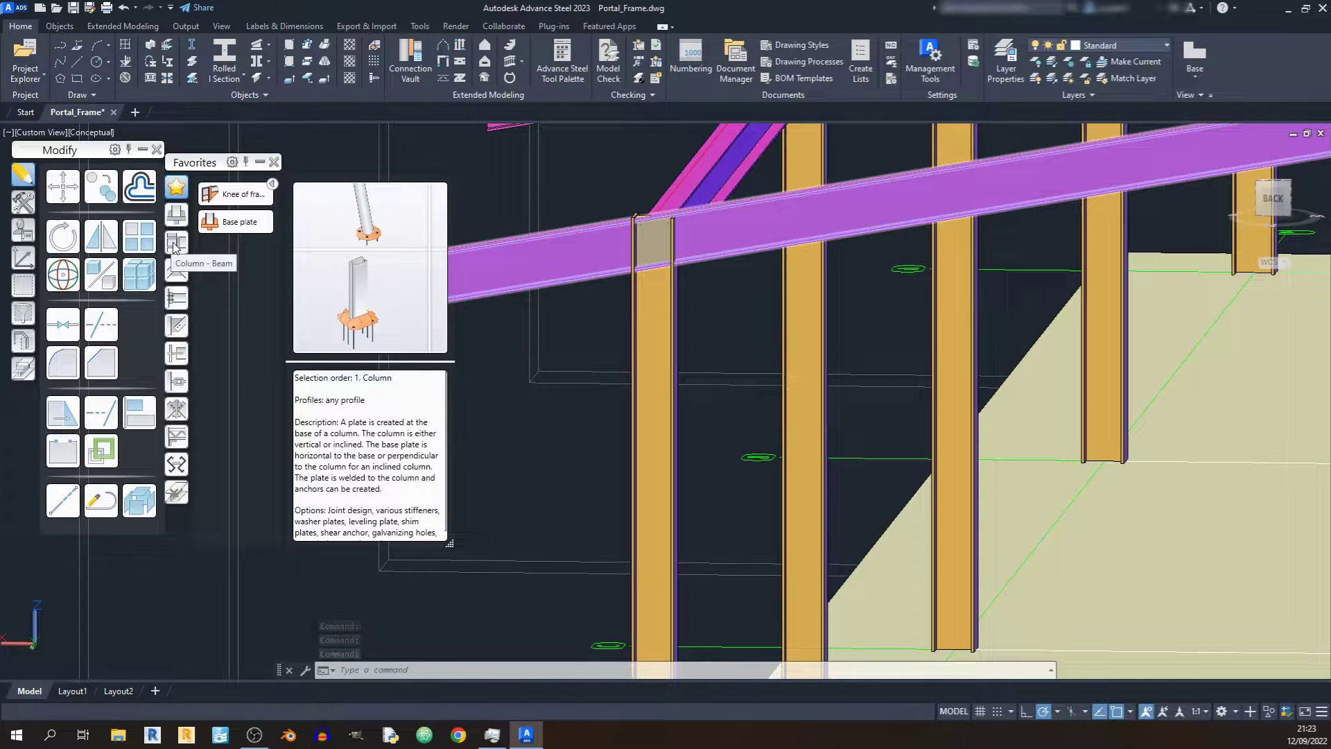
click(175, 243)
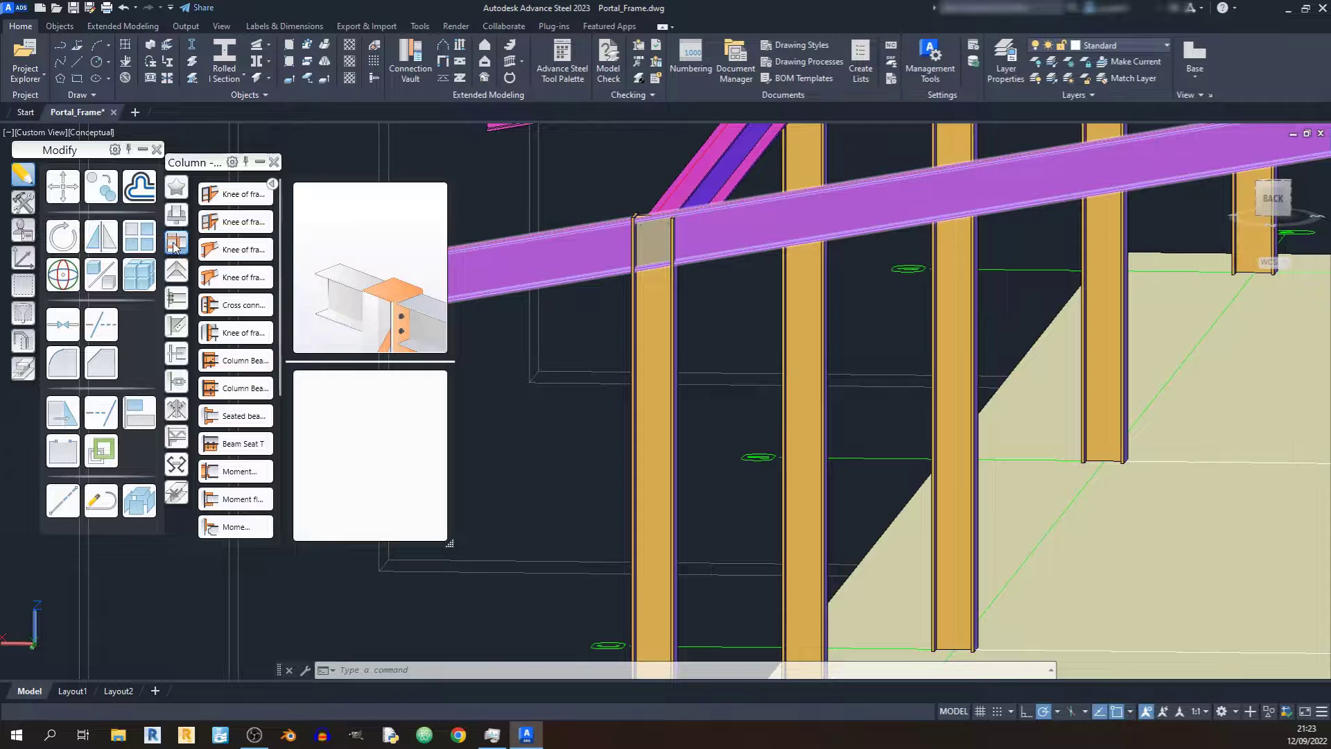
Step: Add a Knee of frame bolted, with haunch joint linking the end column and its rafter
click(222, 200)
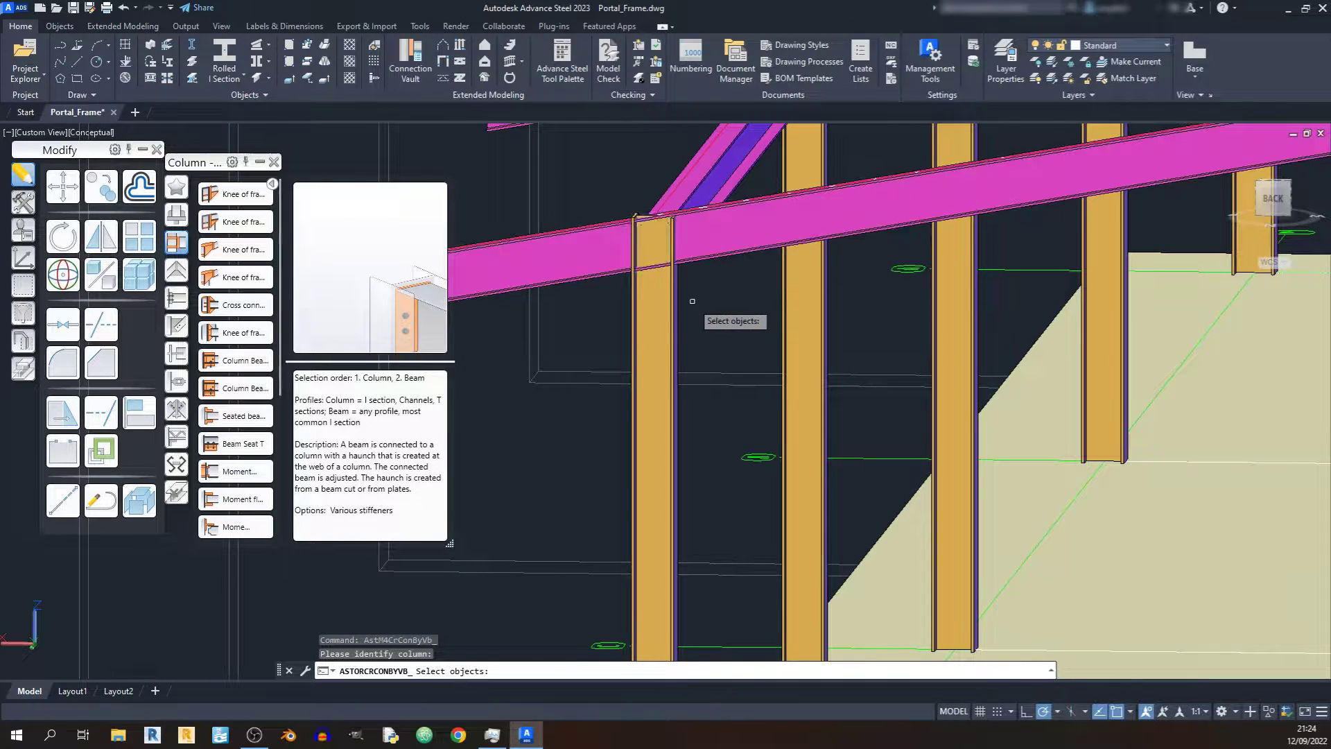
click(655, 306)
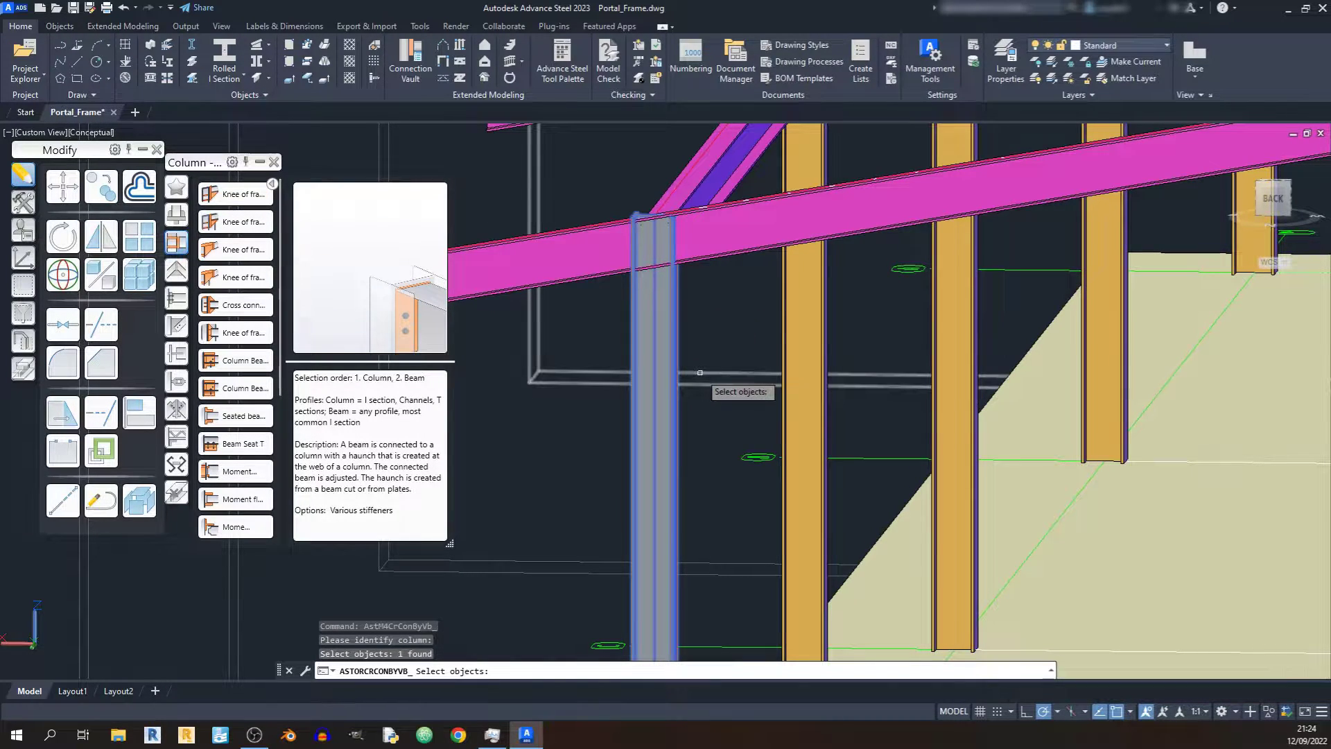
key(Return)
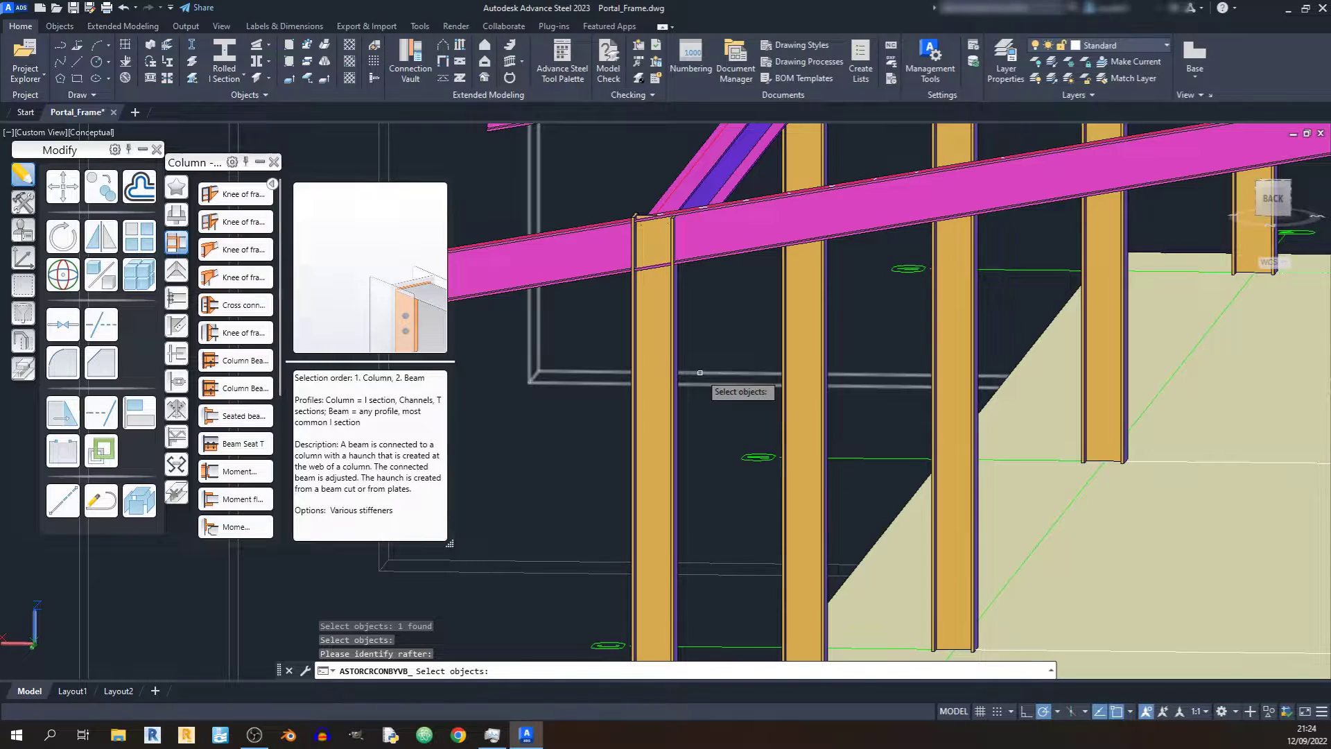
click(688, 262)
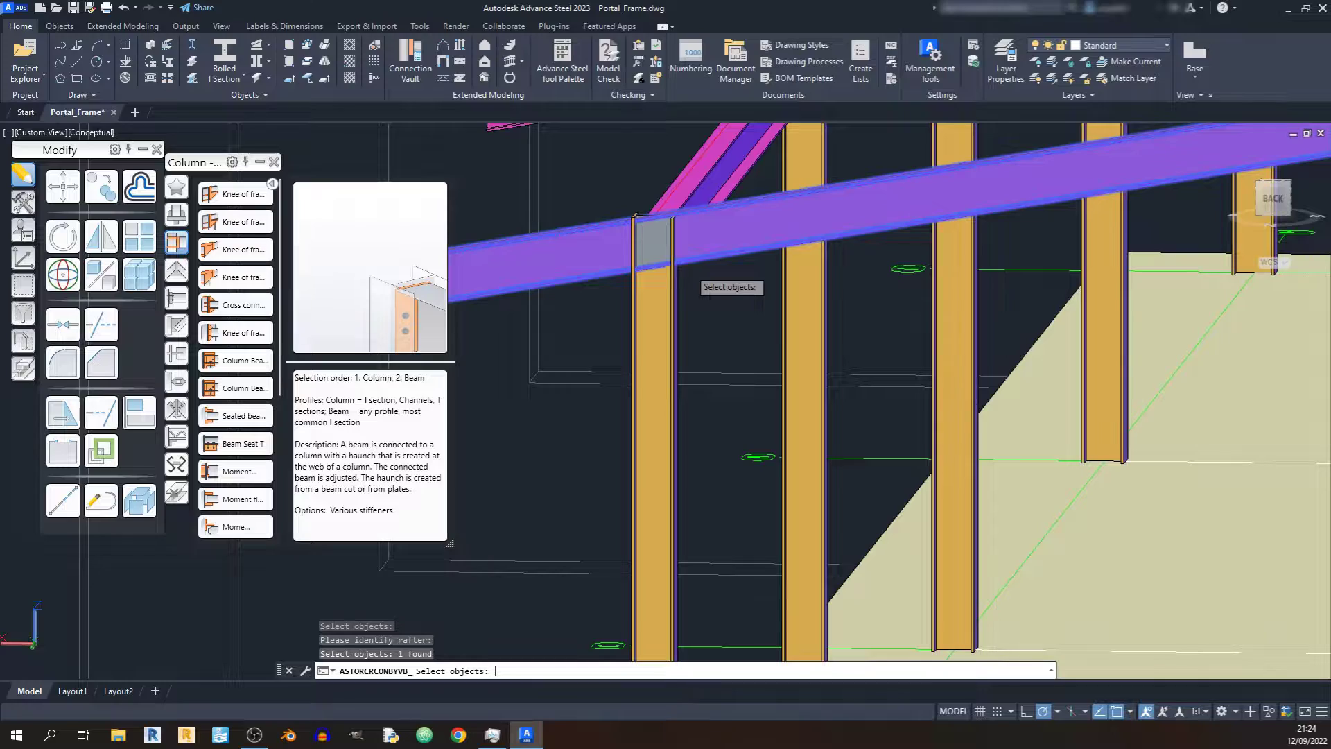
key(Return)
scroll(912, 426, down, 5)
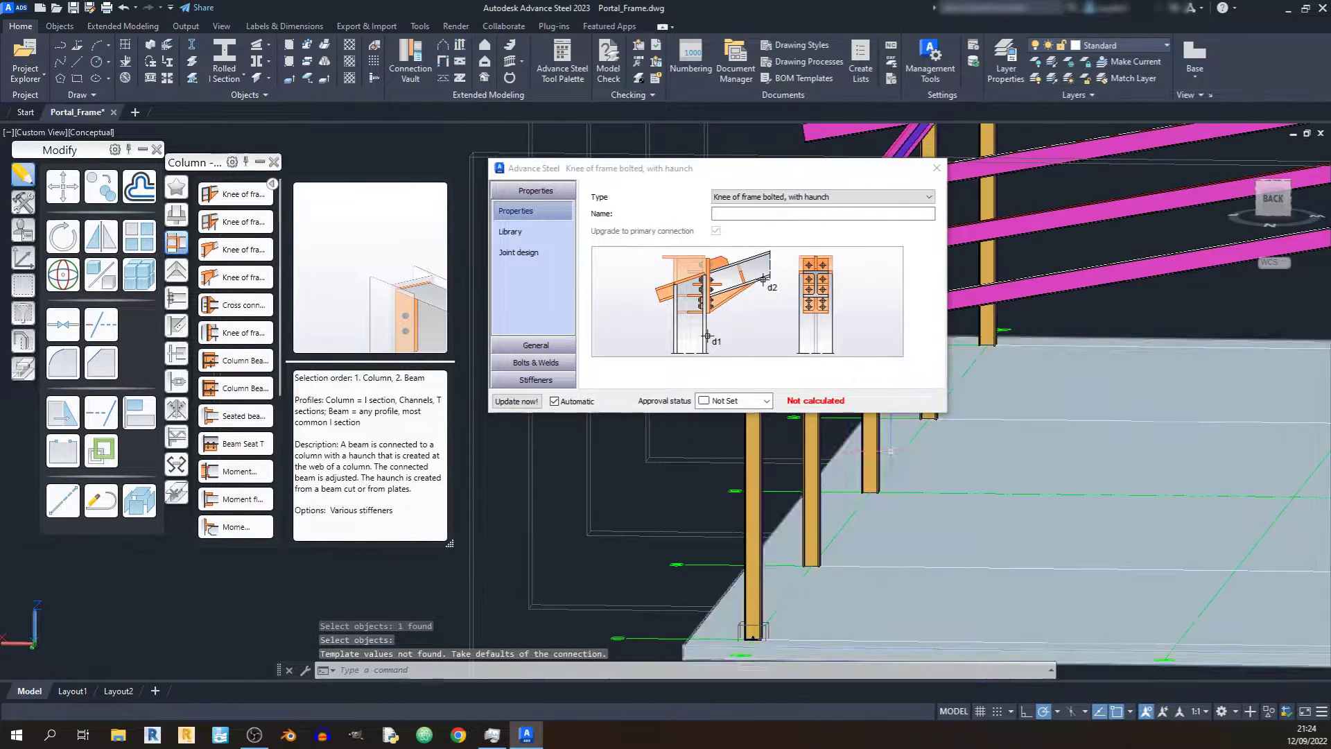
Step: Inspect the knee joint from several angles and close its properties dialog
middle_drag(912, 444, 717, 628)
scroll(675, 582, up, 2)
shift+middle_drag(675, 583, 713, 502)
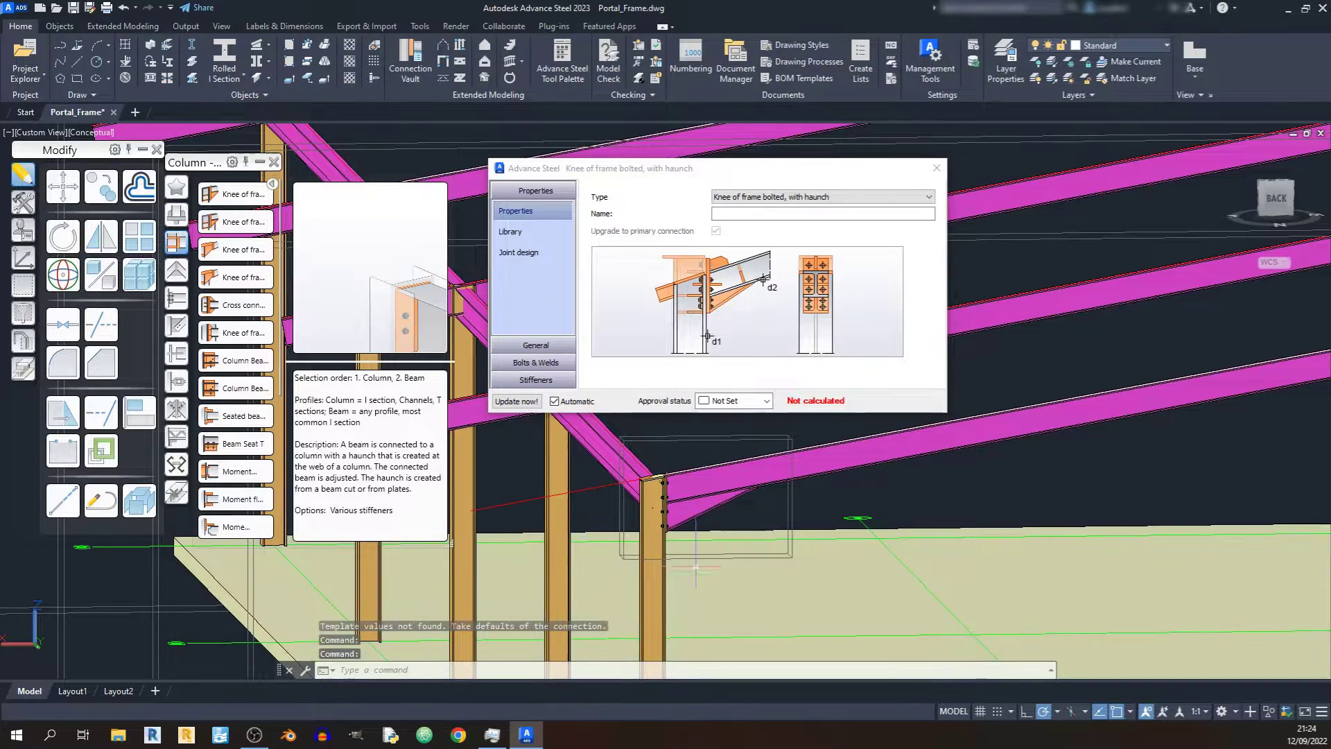
scroll(699, 522, up, 4)
scroll(639, 527, down, 5)
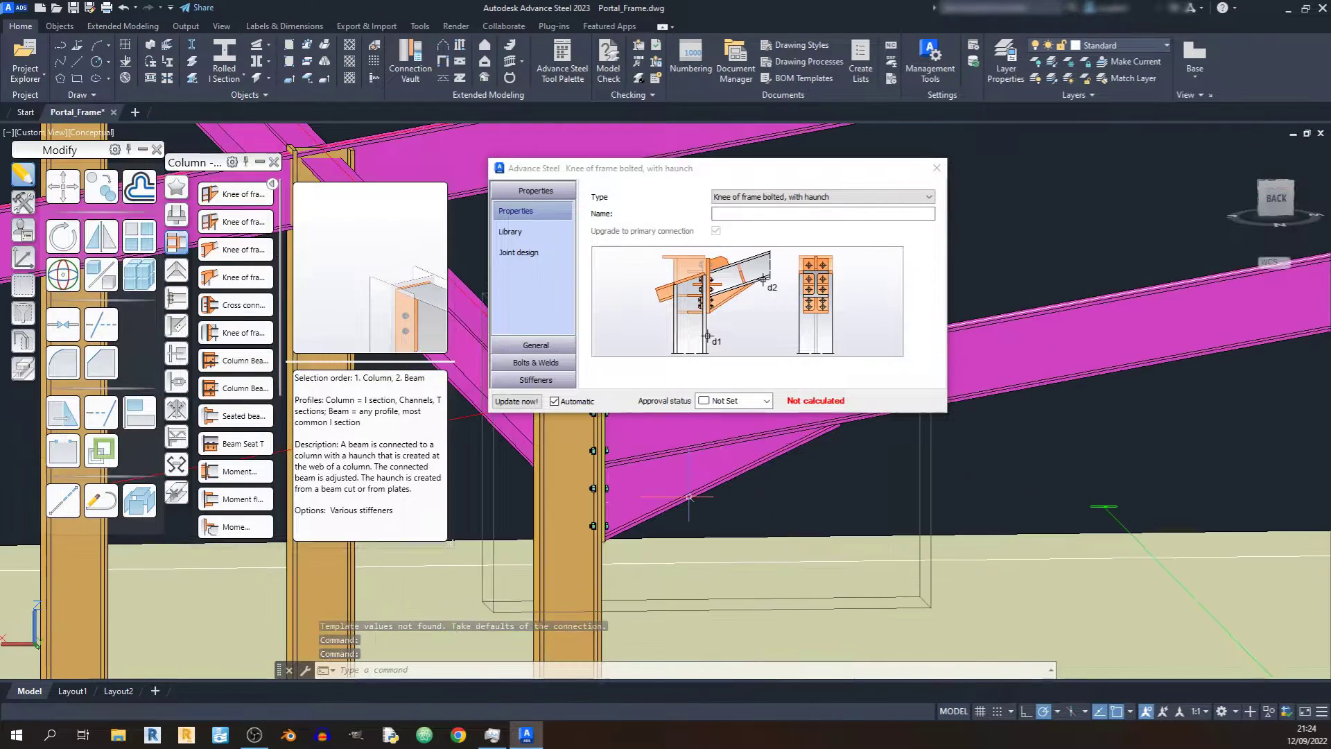
middle_drag(639, 526, 741, 527)
scroll(741, 526, down, 1)
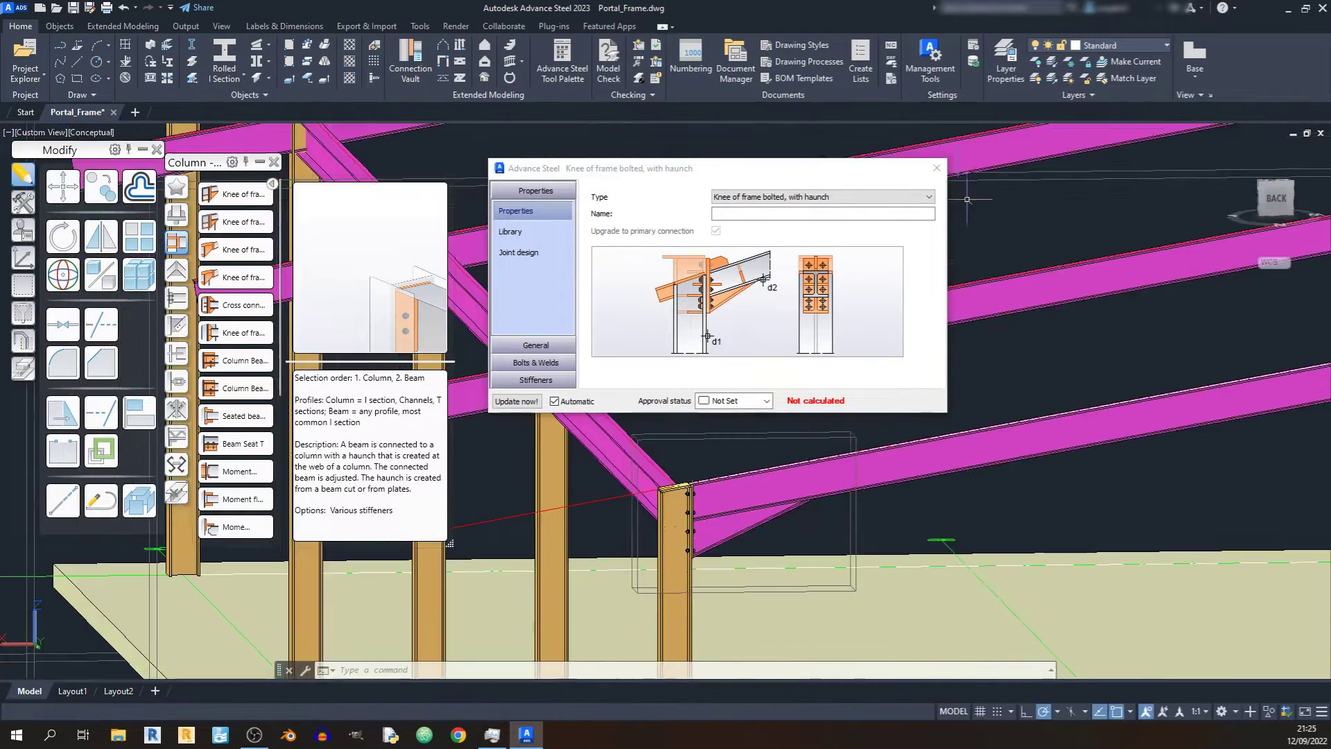
click(937, 169)
Step: Pan and zoom to bring the whole portal frame back into view
scroll(923, 430, down, 6)
middle_drag(921, 425, 696, 473)
middle_drag(960, 468, 885, 452)
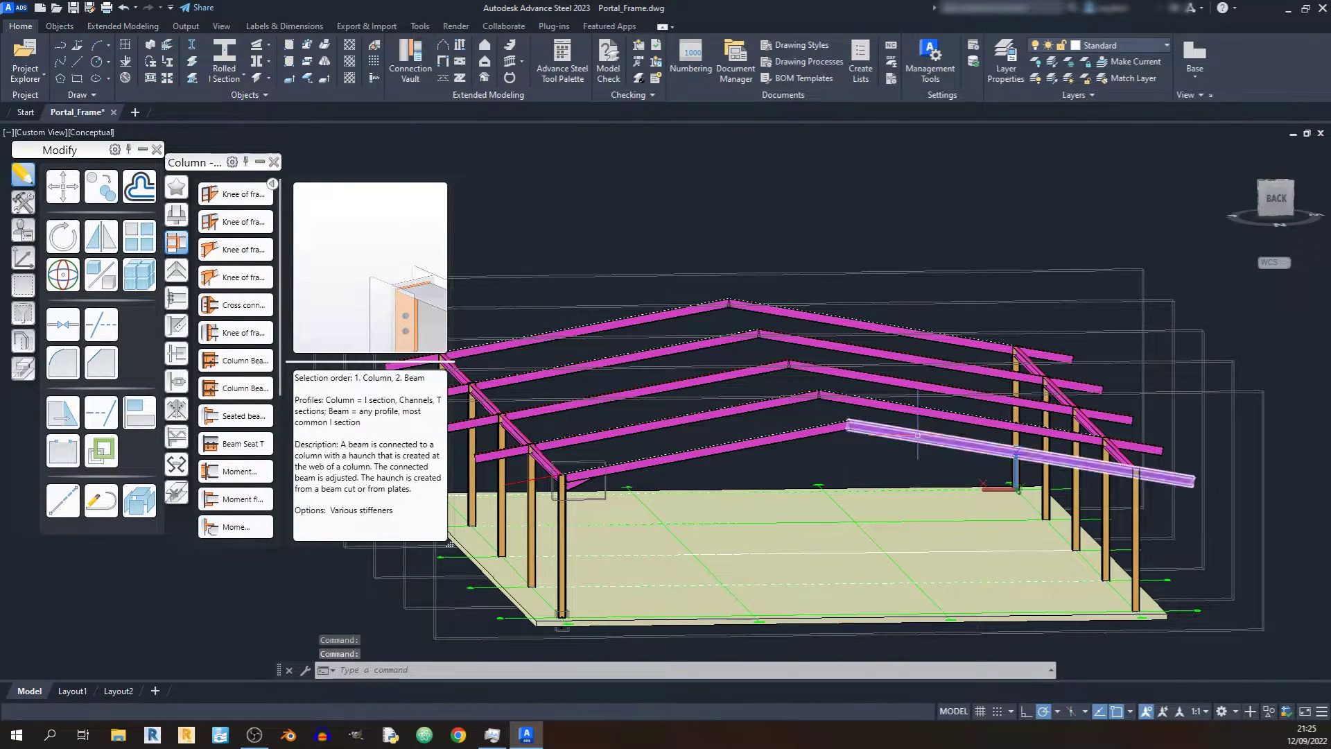
scroll(827, 471, up, 3)
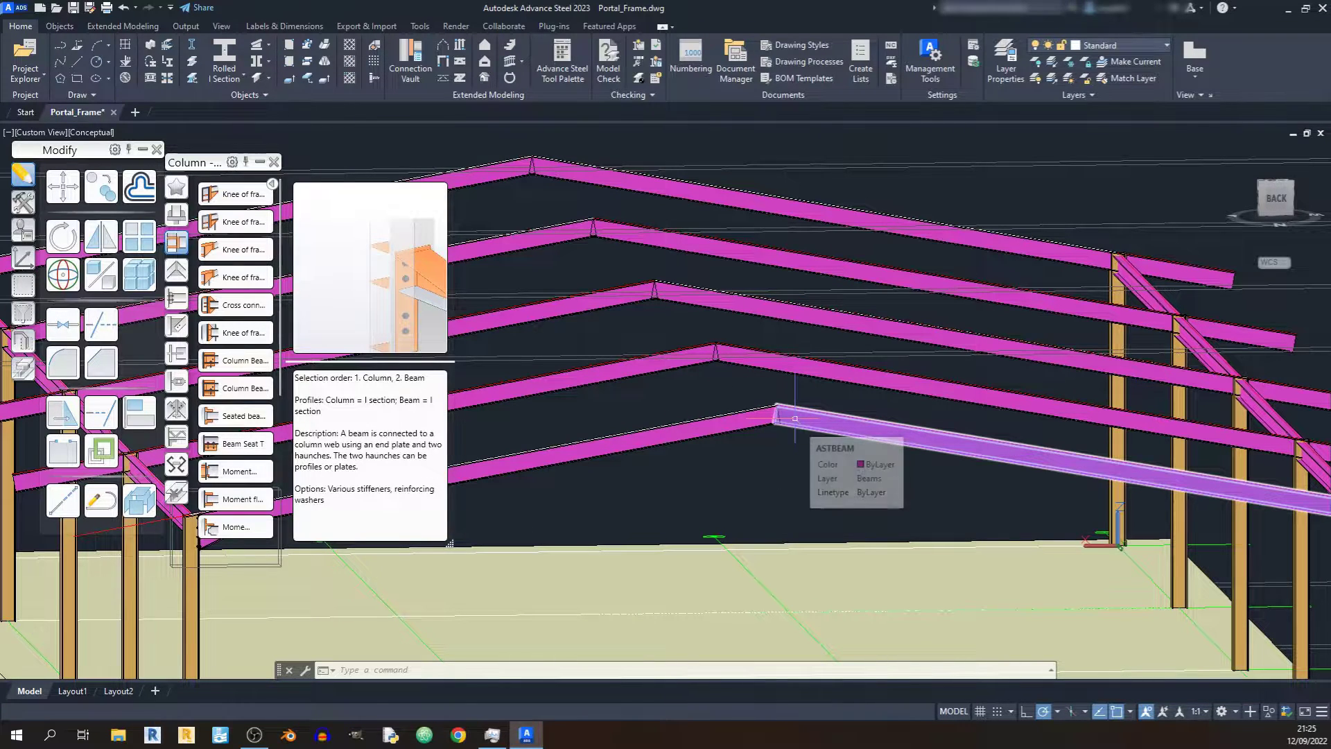
Step: Add an Apex haunch joint from Beam end to end between the main and secondary rafters
scroll(228, 263, down, 3)
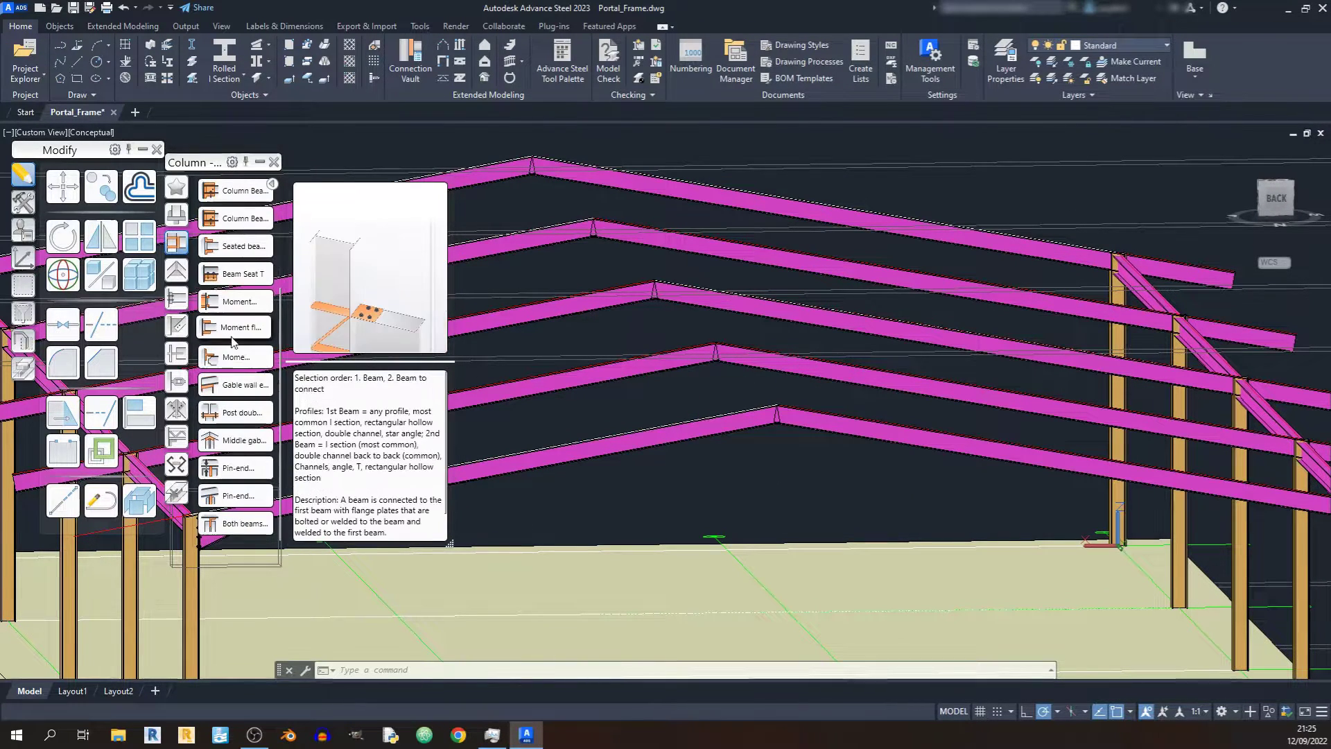
scroll(247, 193, up, 3)
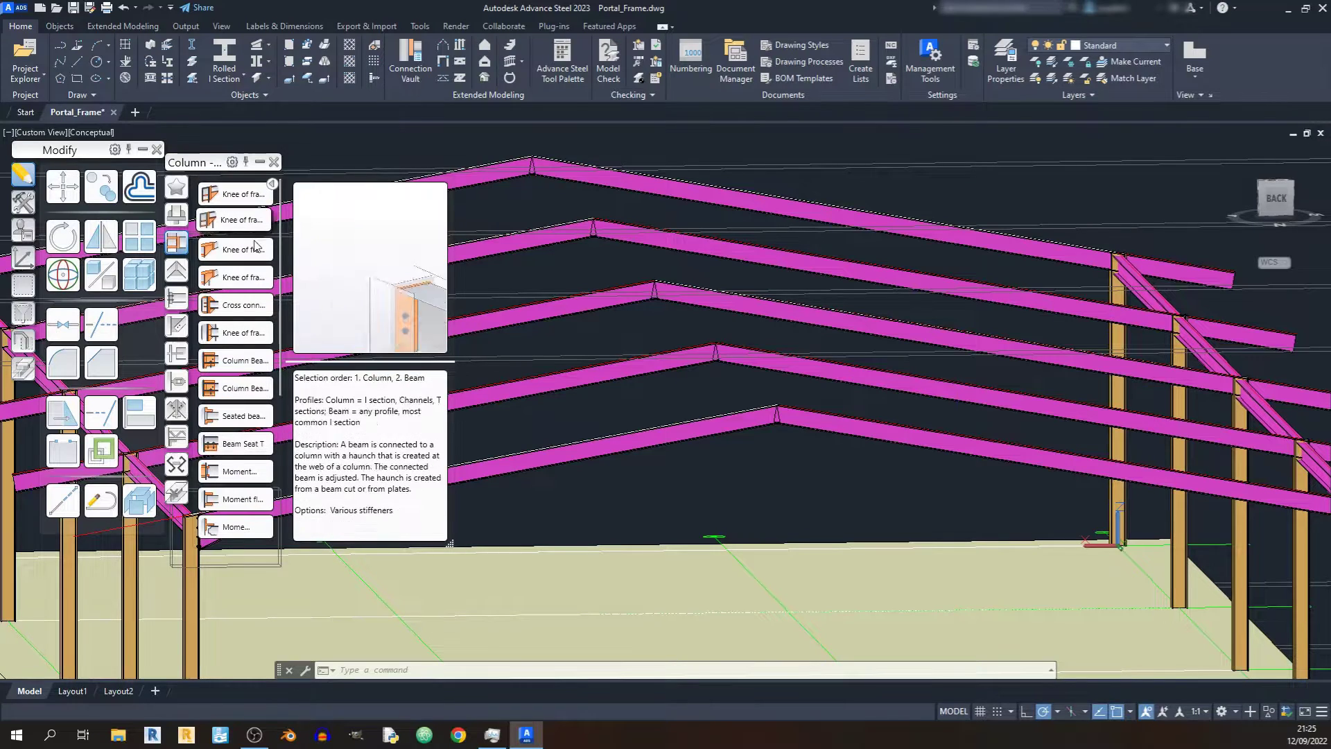
click(176, 275)
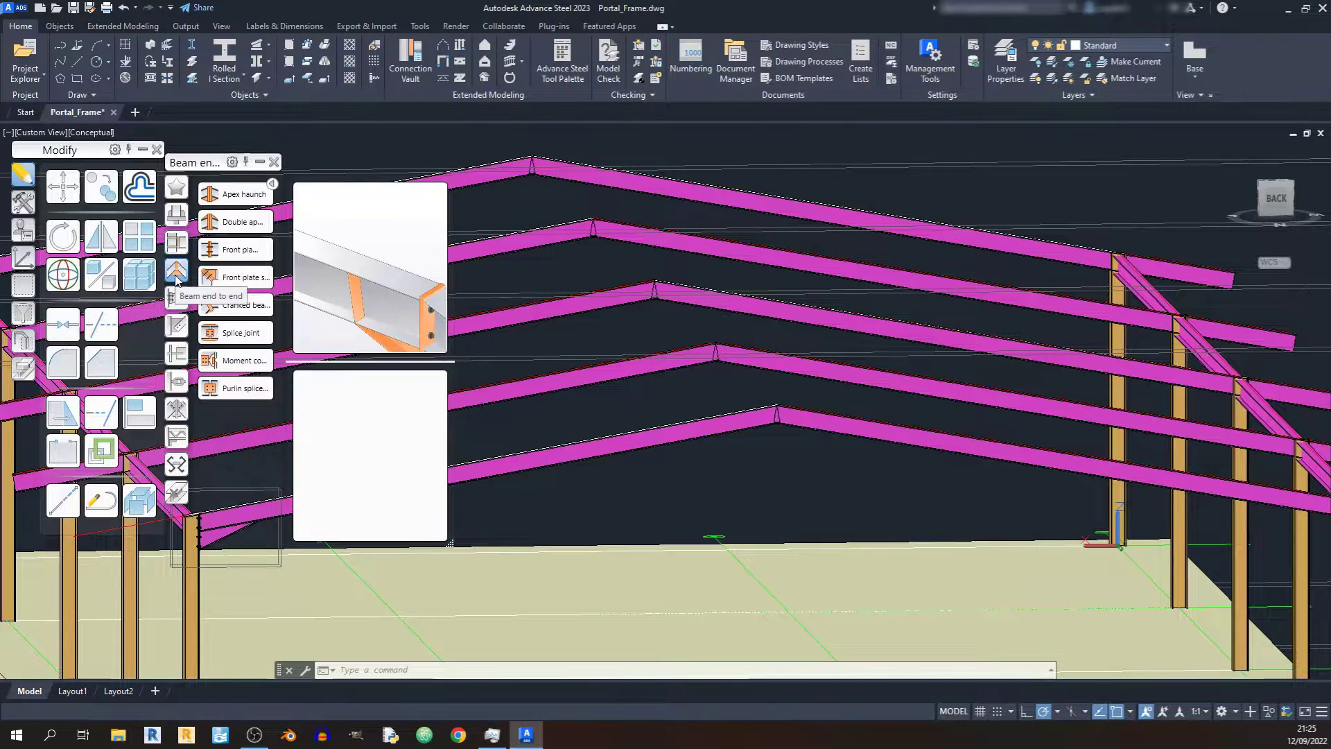
click(218, 199)
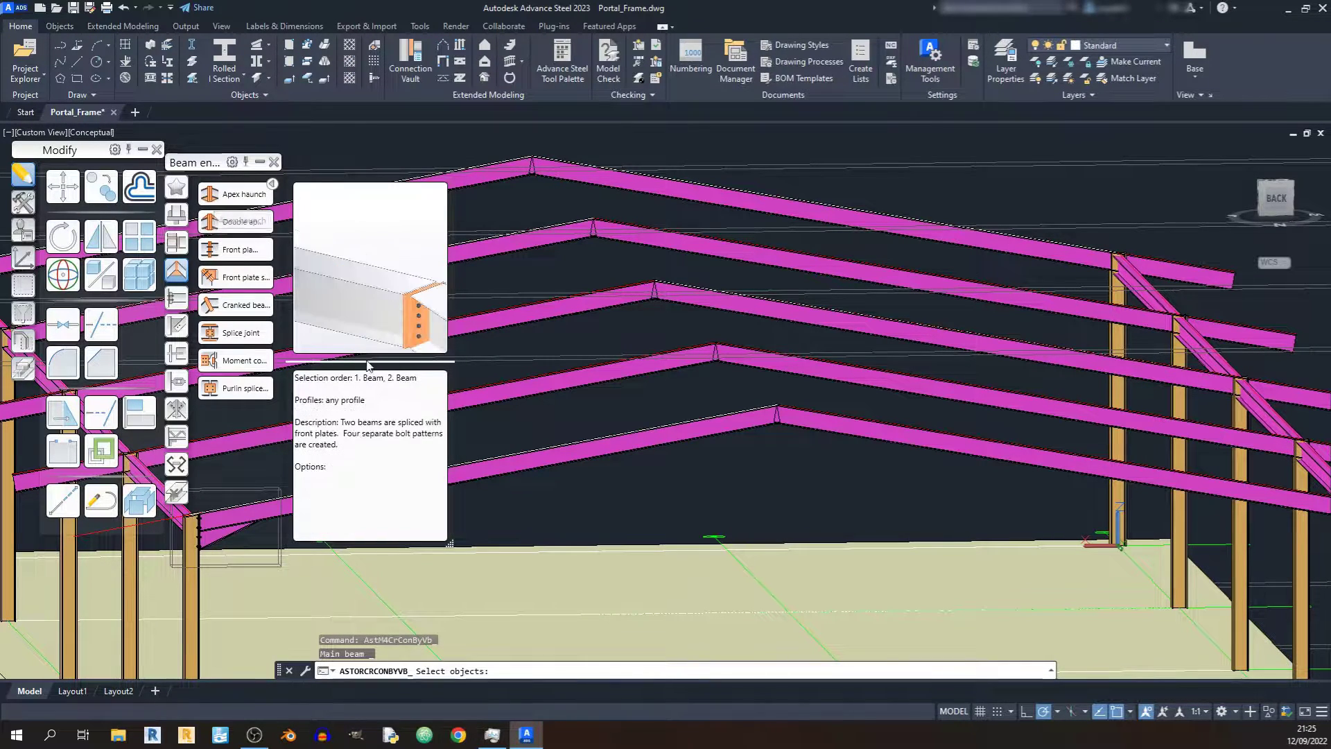
click(716, 426)
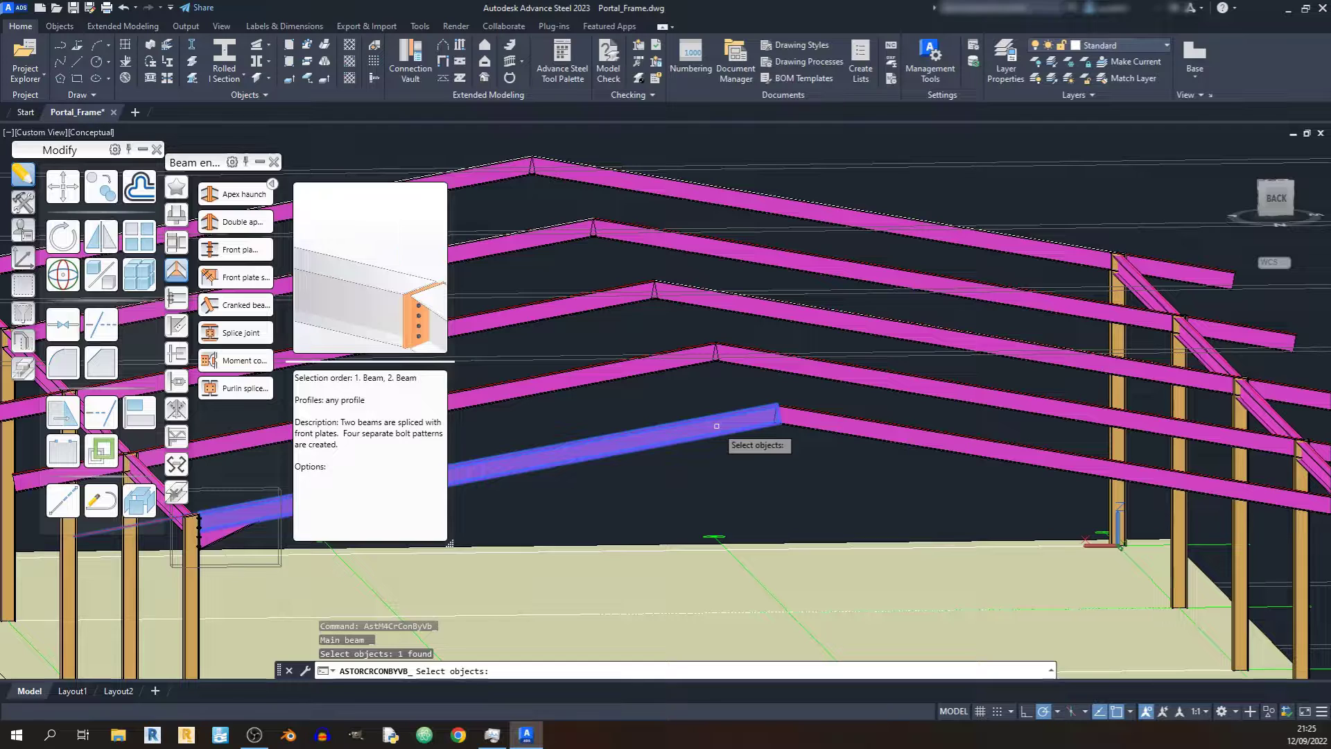
key(Return)
click(862, 430)
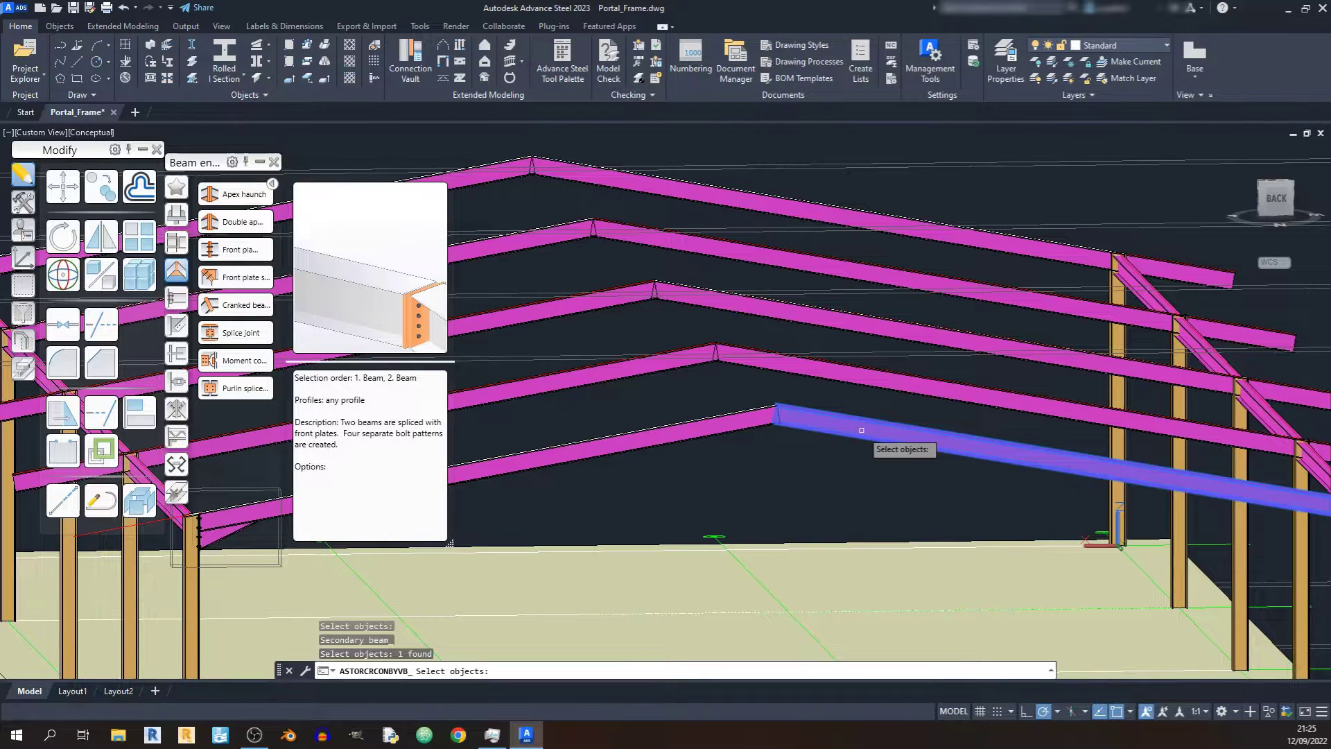
key(Return)
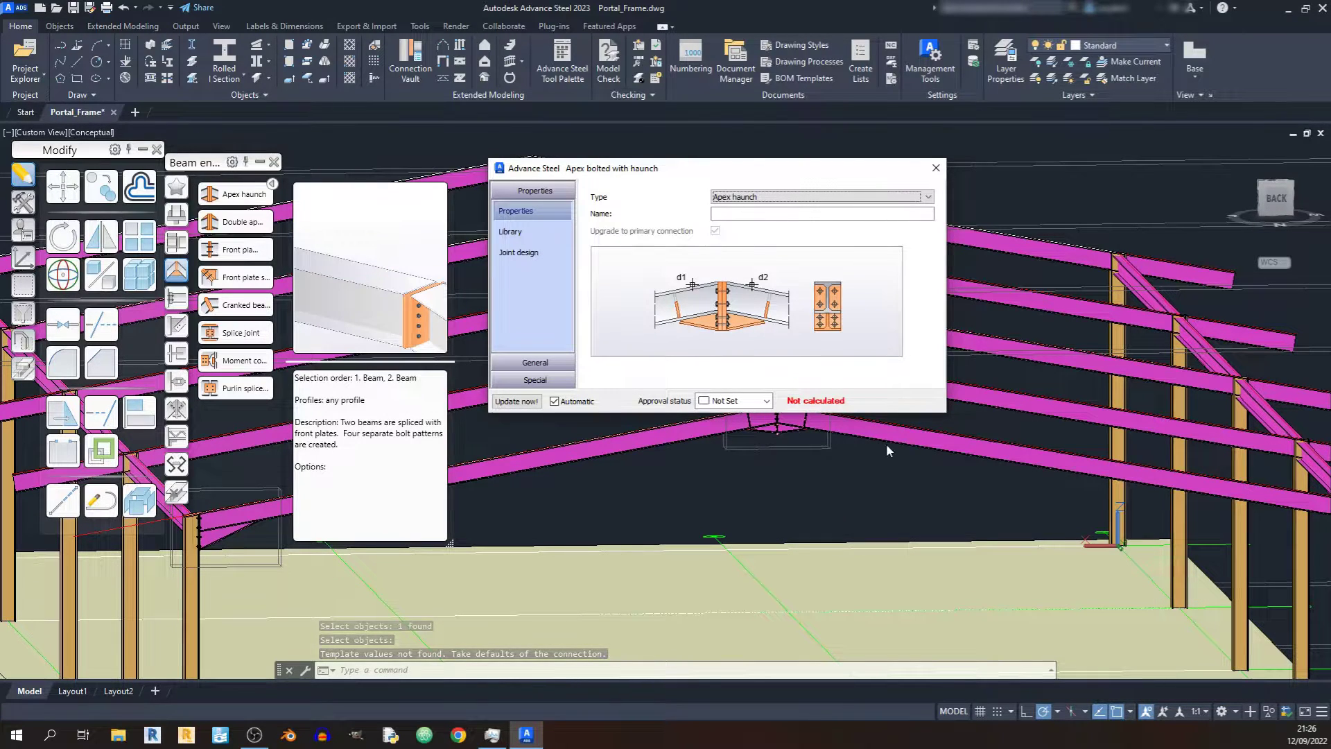
Step: Close the Apex bolted with haunch dialog and orbit to a low frame-corner view
click(937, 168)
scroll(809, 541, down, 5)
shift+middle_drag(655, 503, 755, 490)
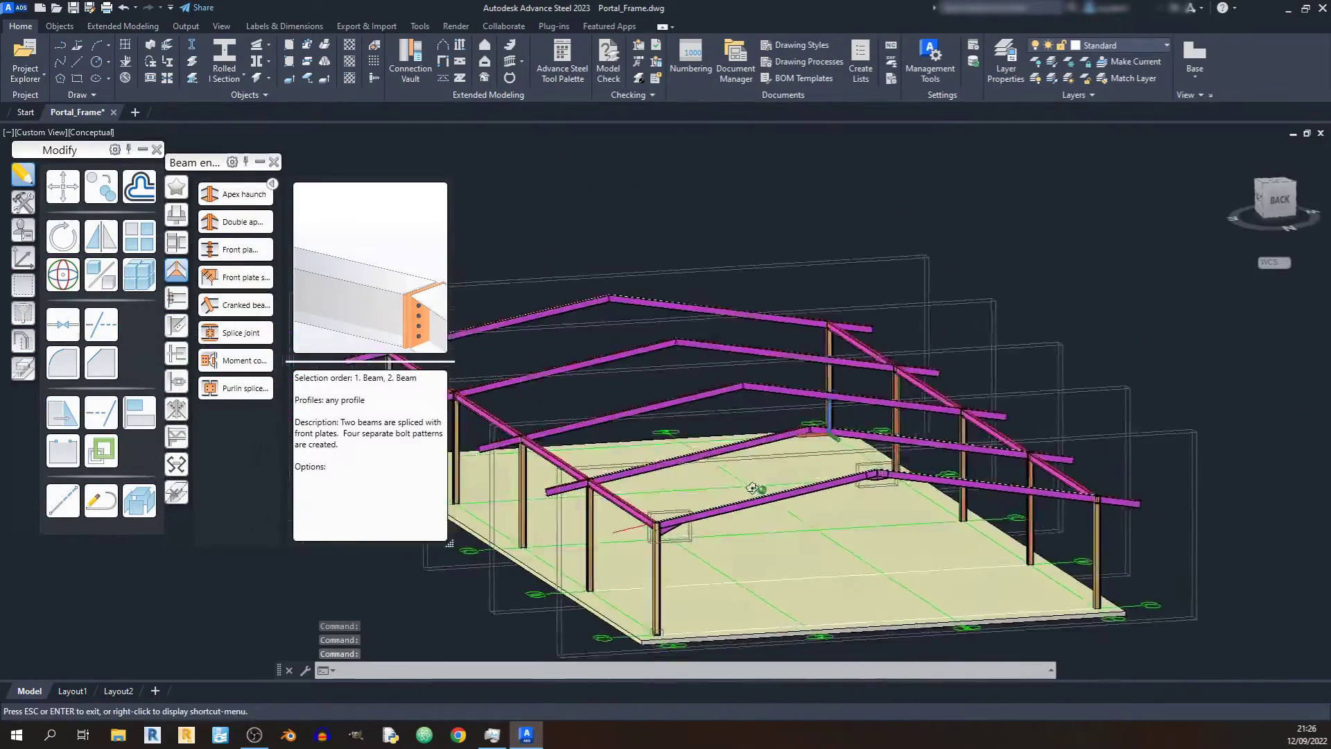
scroll(877, 470, up, 6)
shift+middle_drag(853, 489, 634, 523)
scroll(749, 535, down, 9)
scroll(700, 538, up, 5)
scroll(635, 521, up, 5)
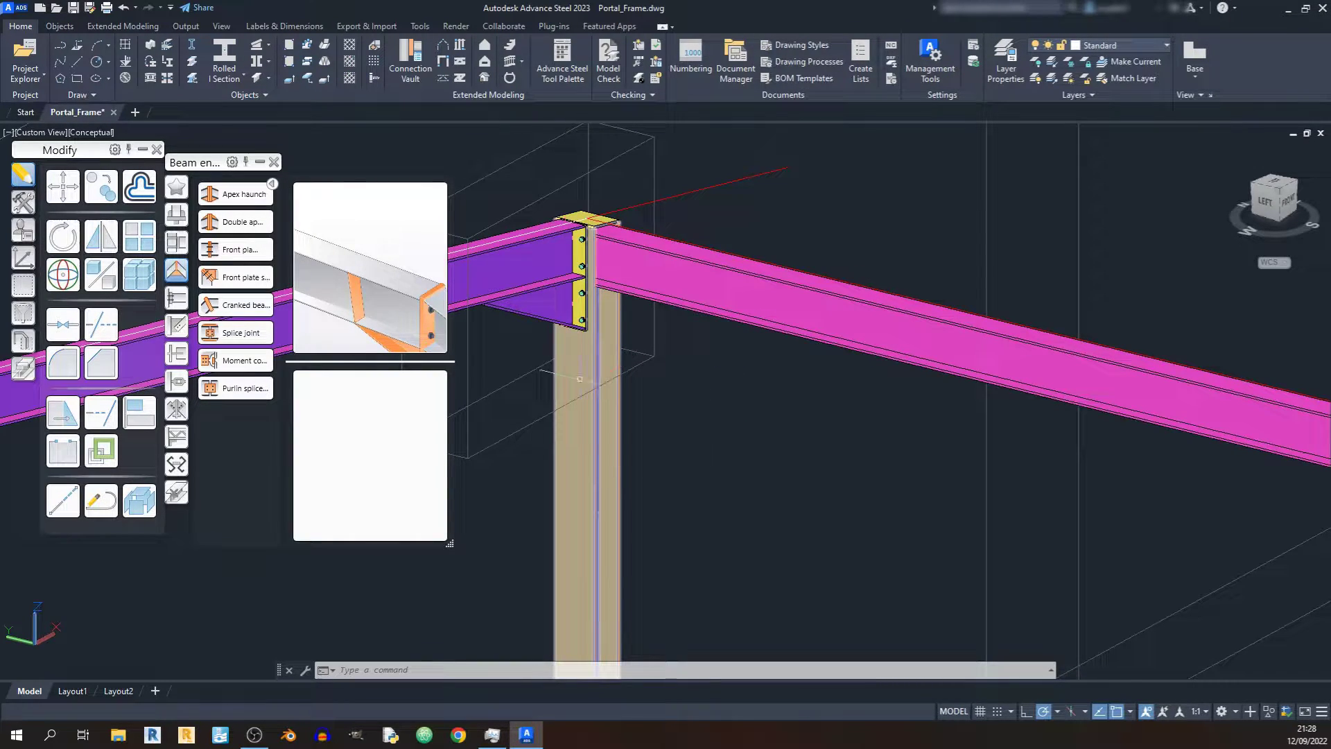
Step: Join the sloping rafter to the column top with a Platform beams Clip angle, column as main beam
click(175, 300)
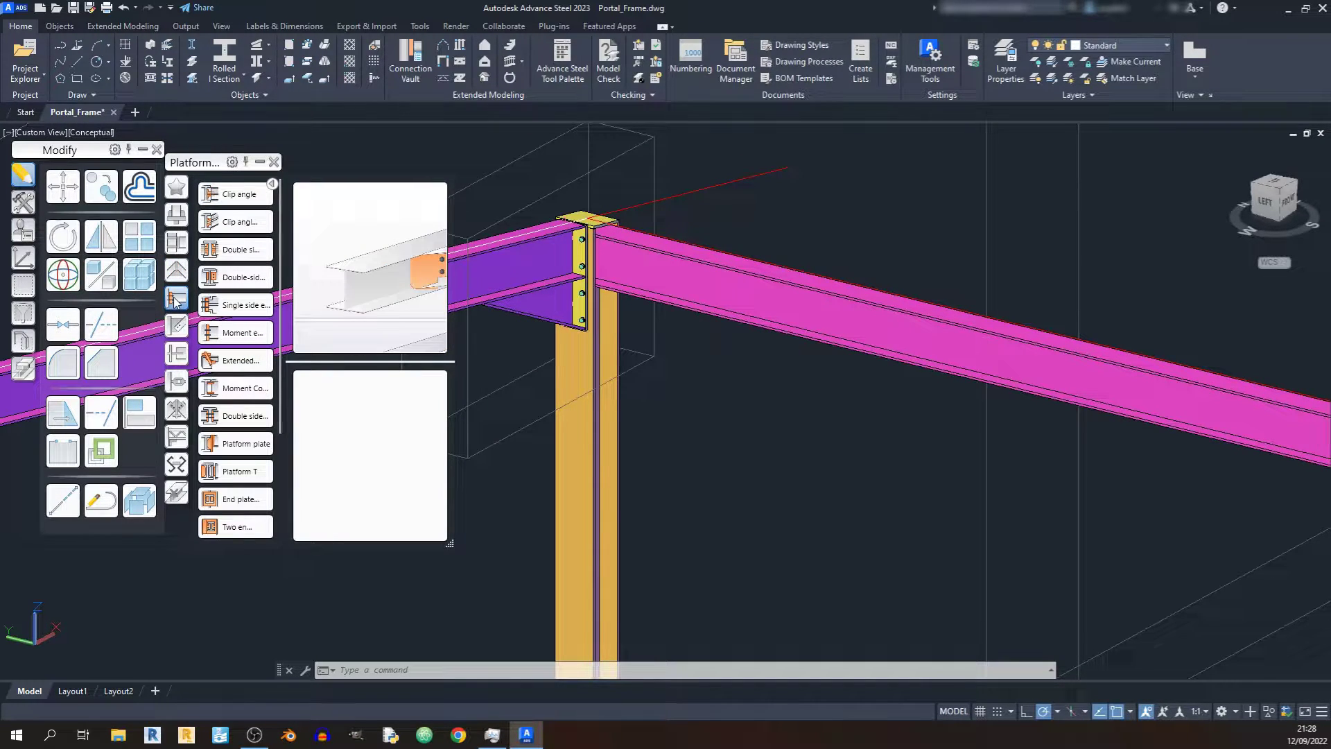
click(269, 220)
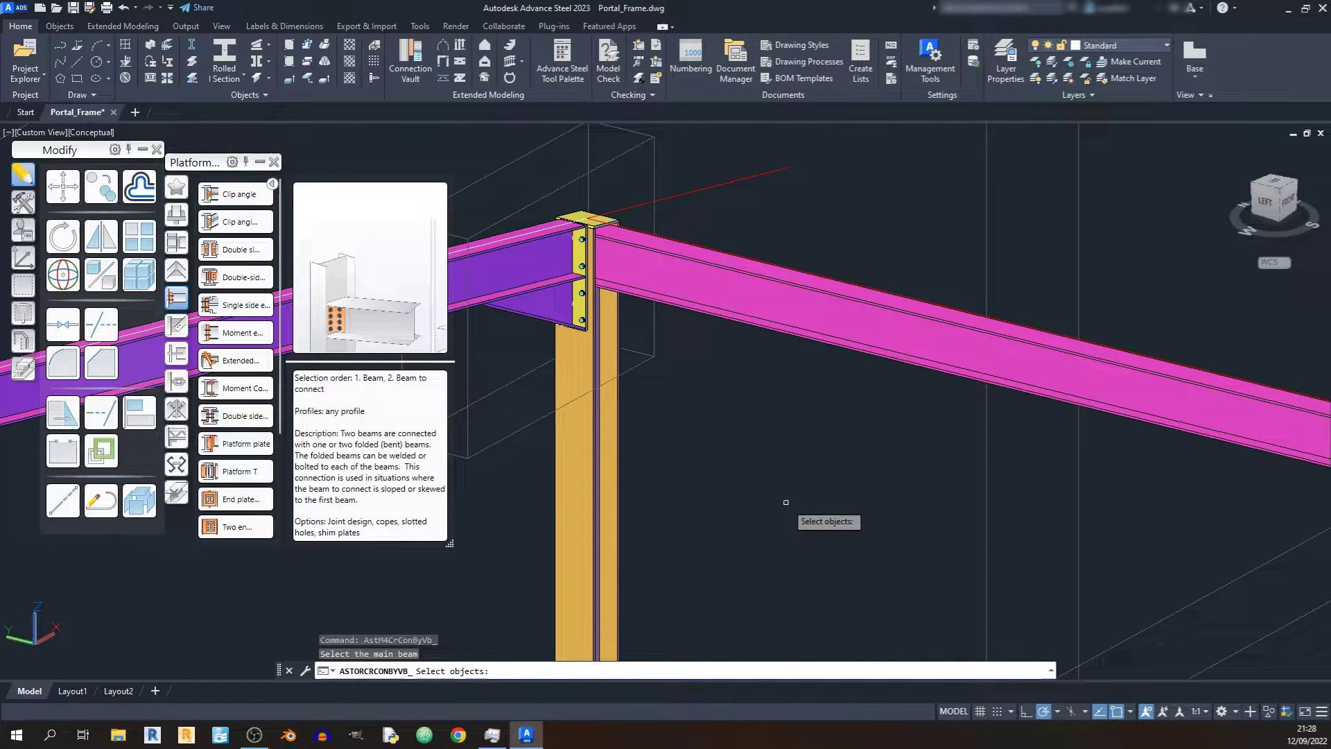
click(581, 448)
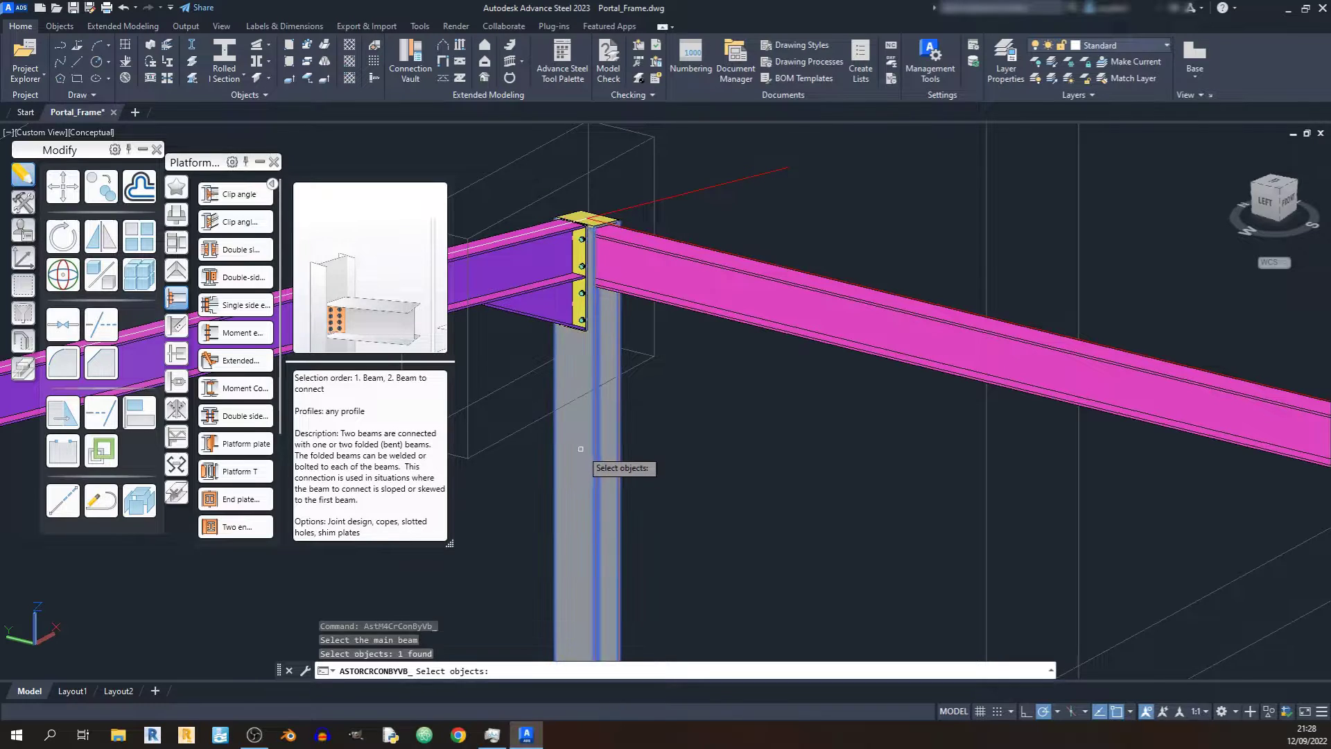
key(Return)
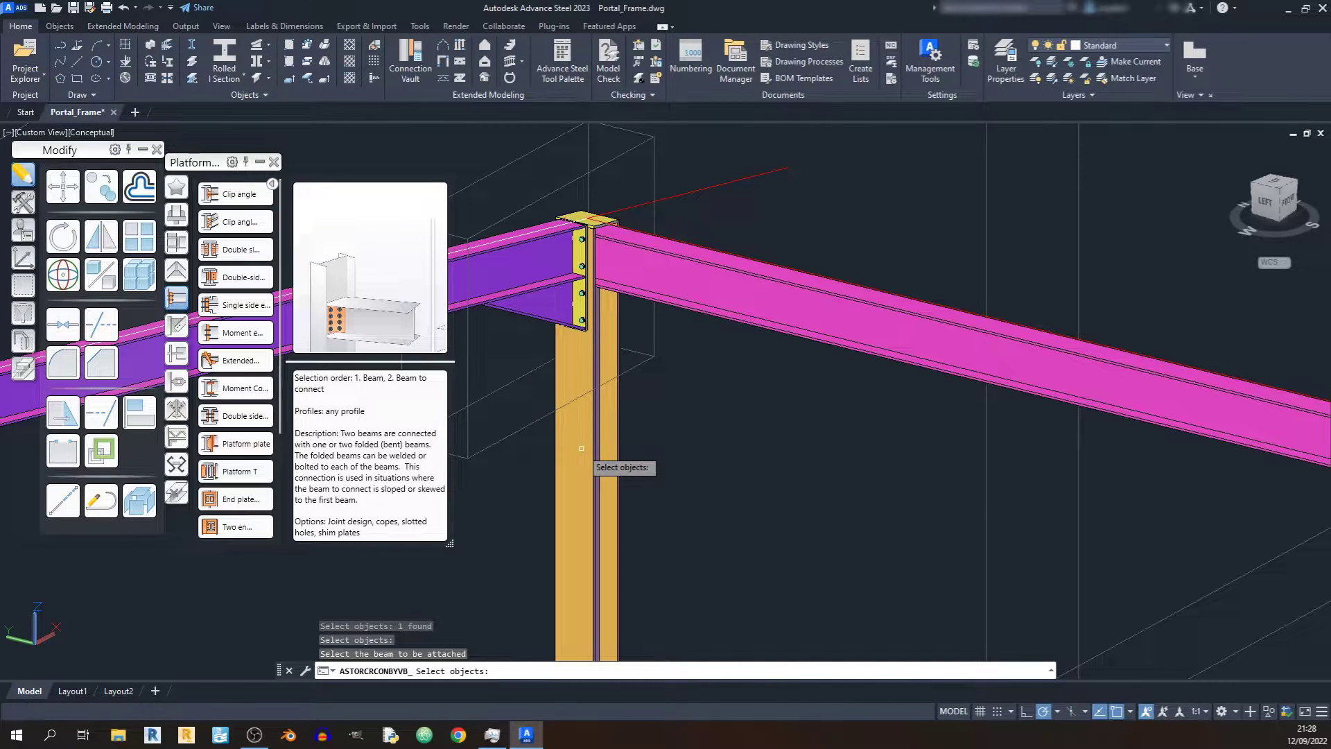
click(671, 291)
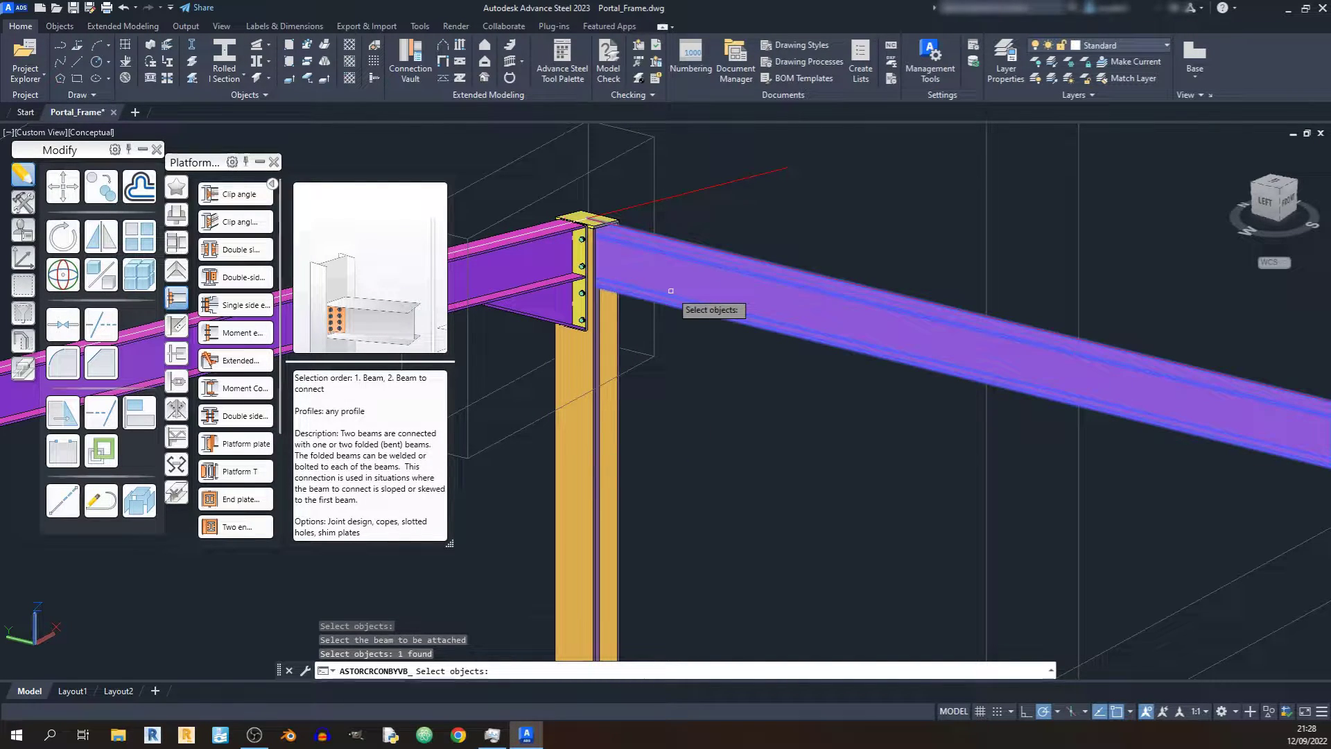
key(Return)
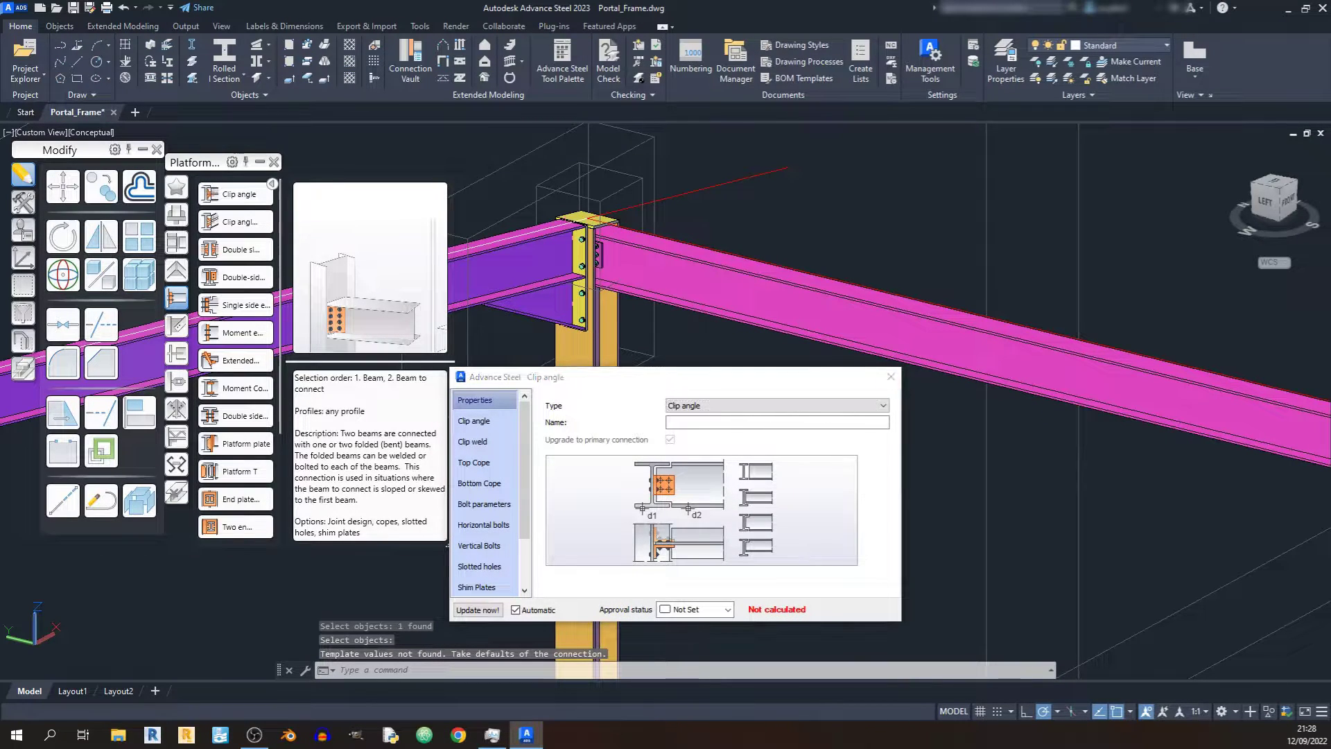
shift+middle_drag(770, 301, 606, 254)
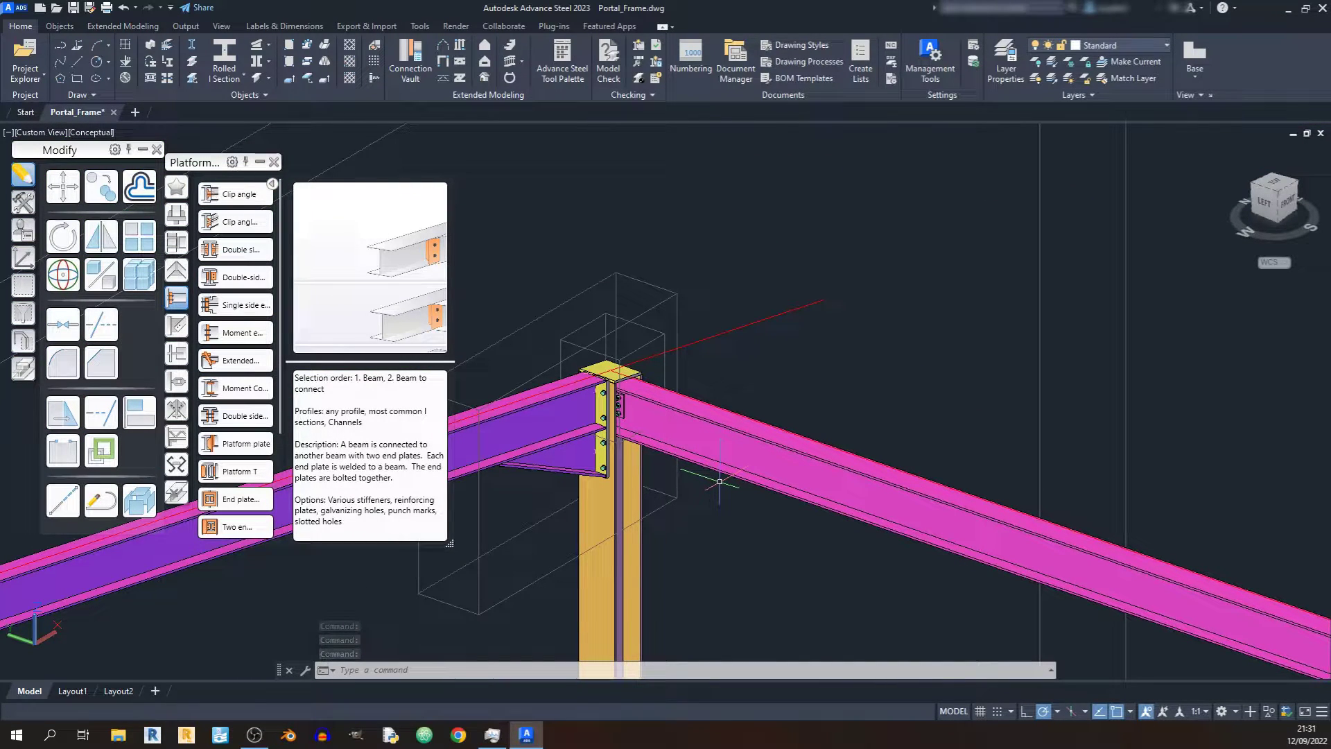
Step: Add a default Clip angle with the rafter as main beam and the vertical member attached
scroll(720, 481, down, 5)
shift+middle_drag(833, 529, 1040, 501)
middle_drag(889, 428, 748, 482)
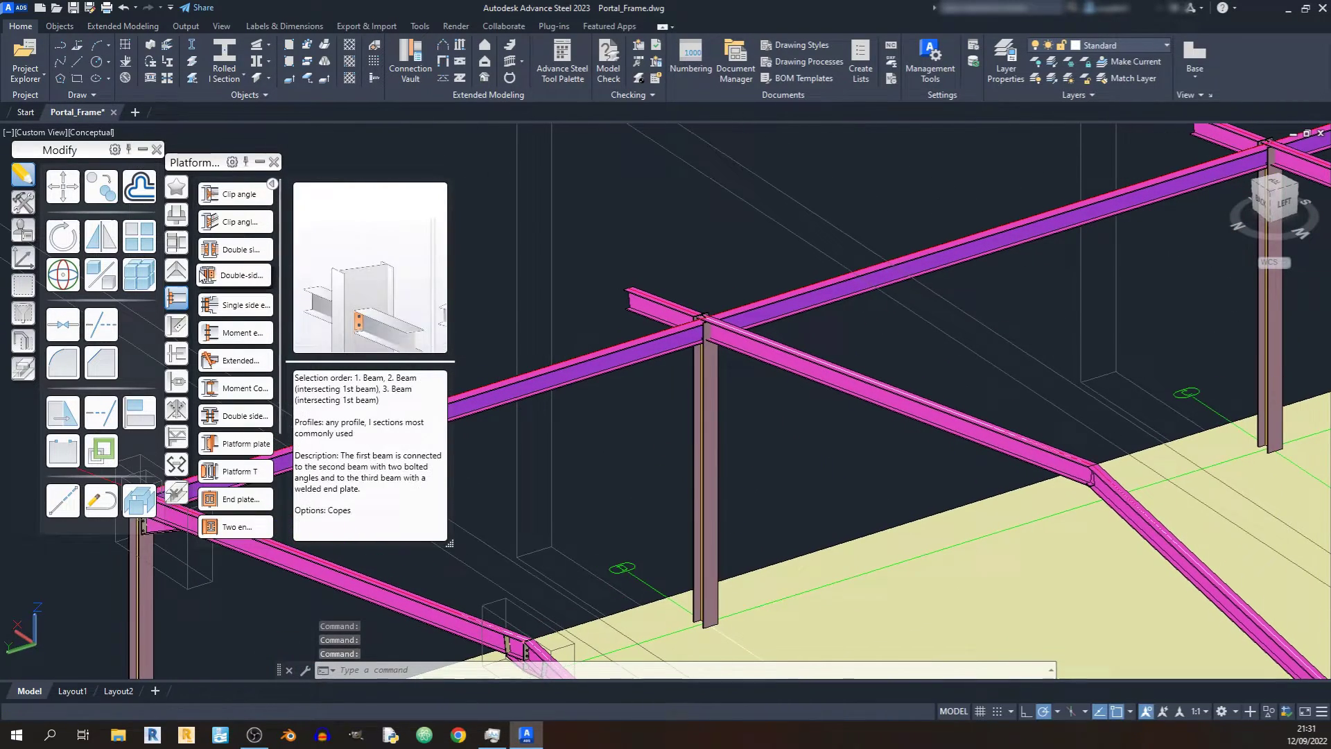
click(236, 200)
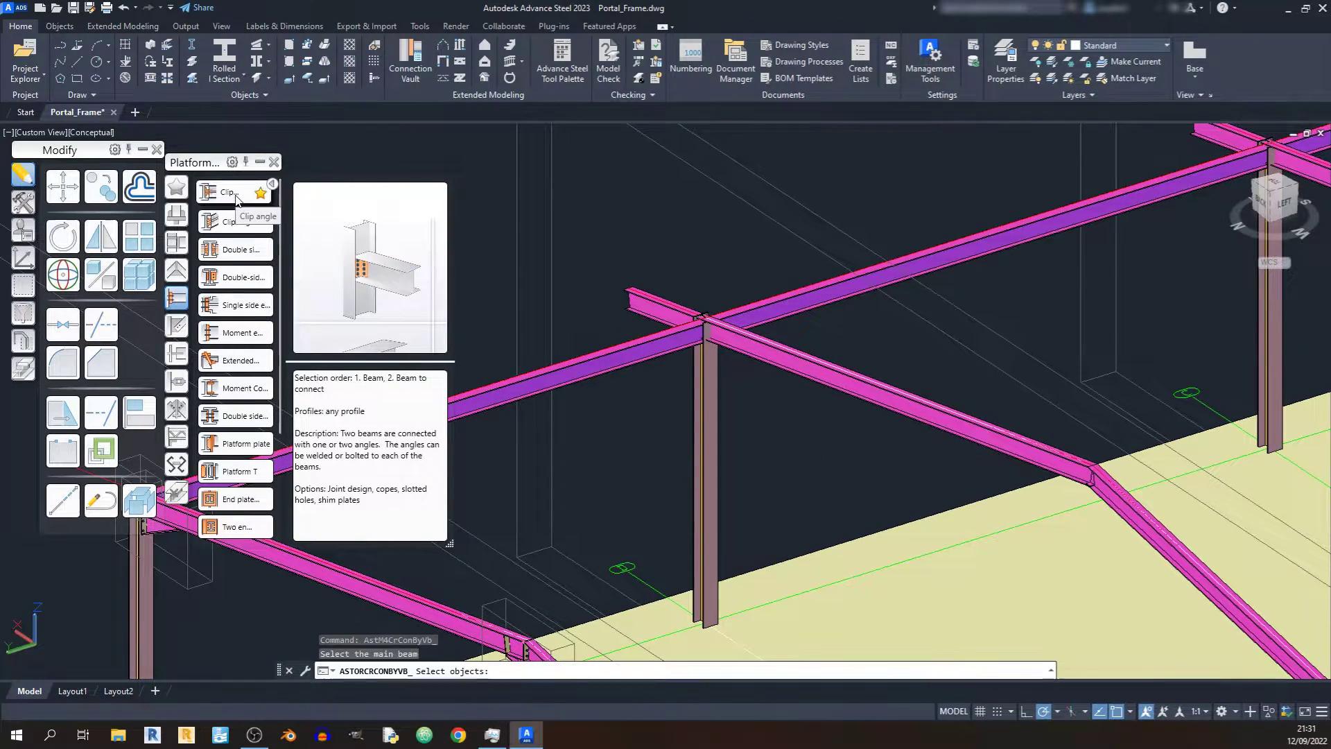
click(635, 363)
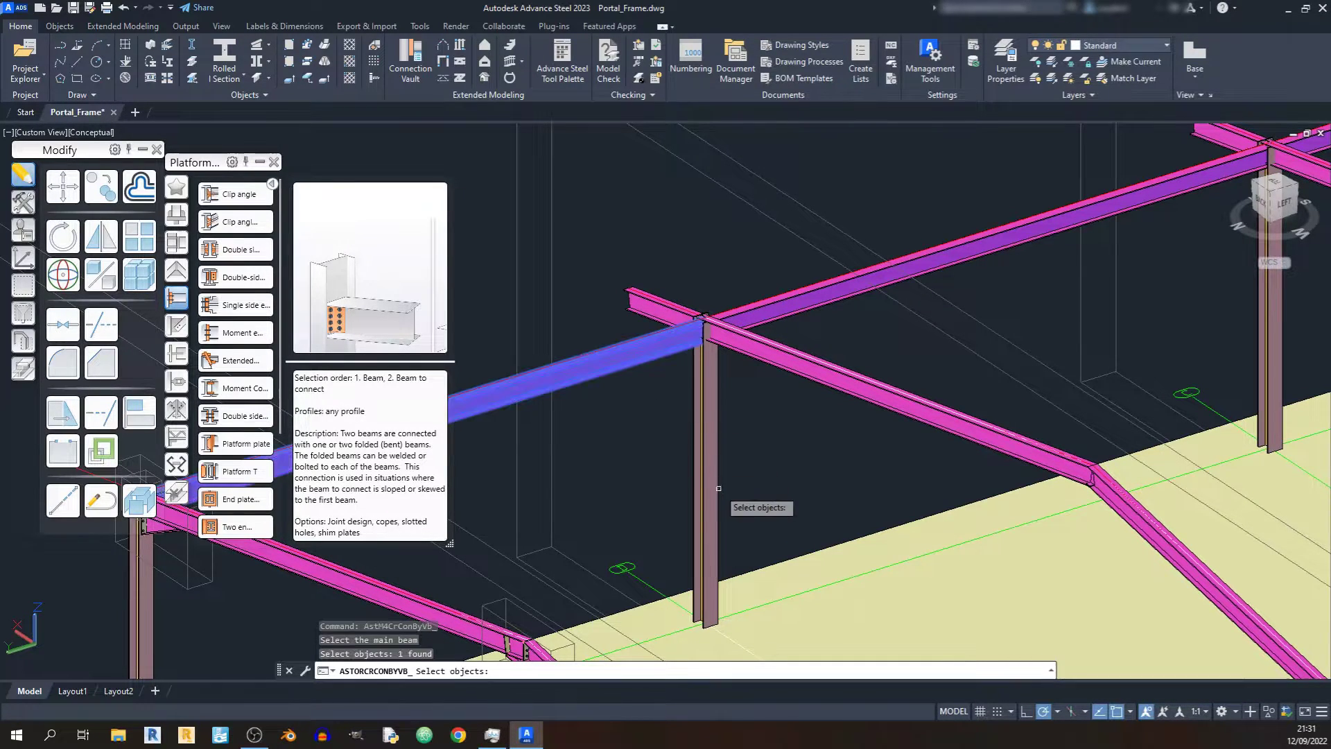
key(Return)
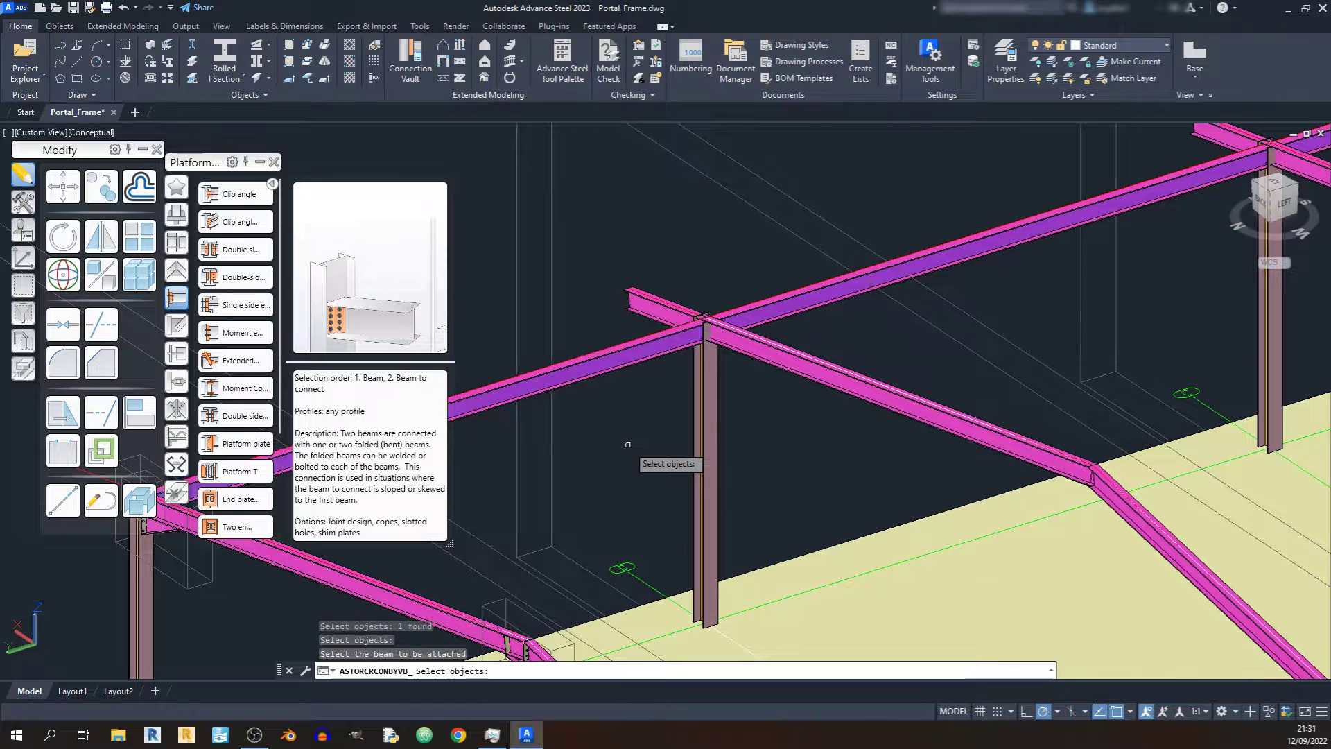
click(701, 415)
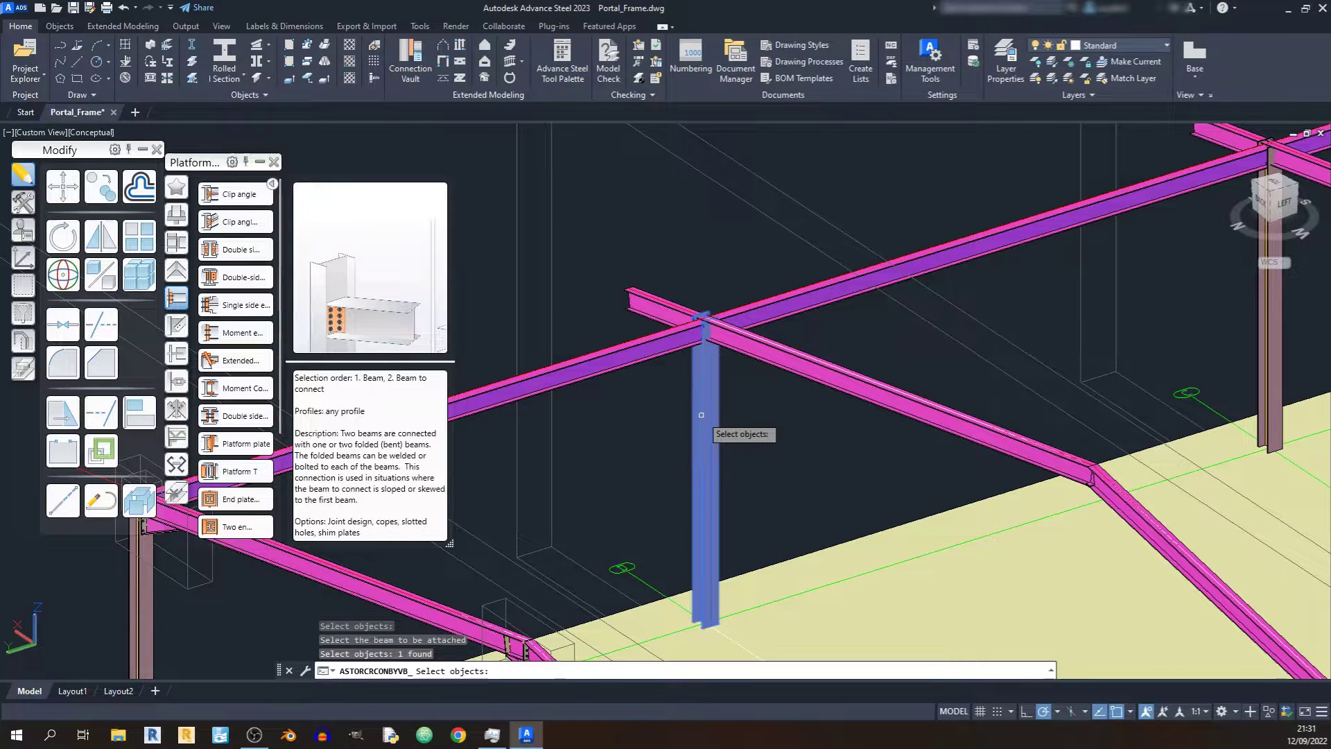
key(Return)
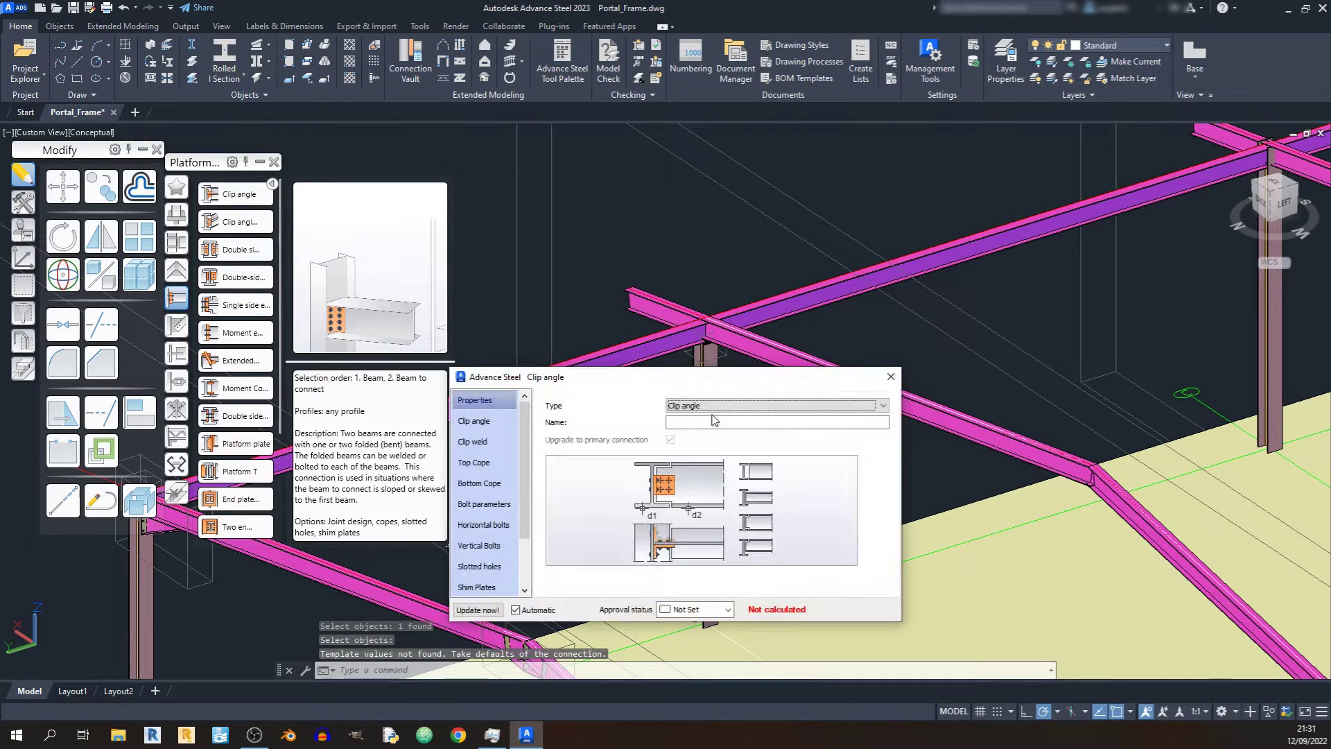
click(896, 373)
mouse_move(672, 366)
shift+middle_down()
mouse_move(740, 319)
mouse_move(680, 353)
shift+middle_up()
scroll(535, 351, up, 8)
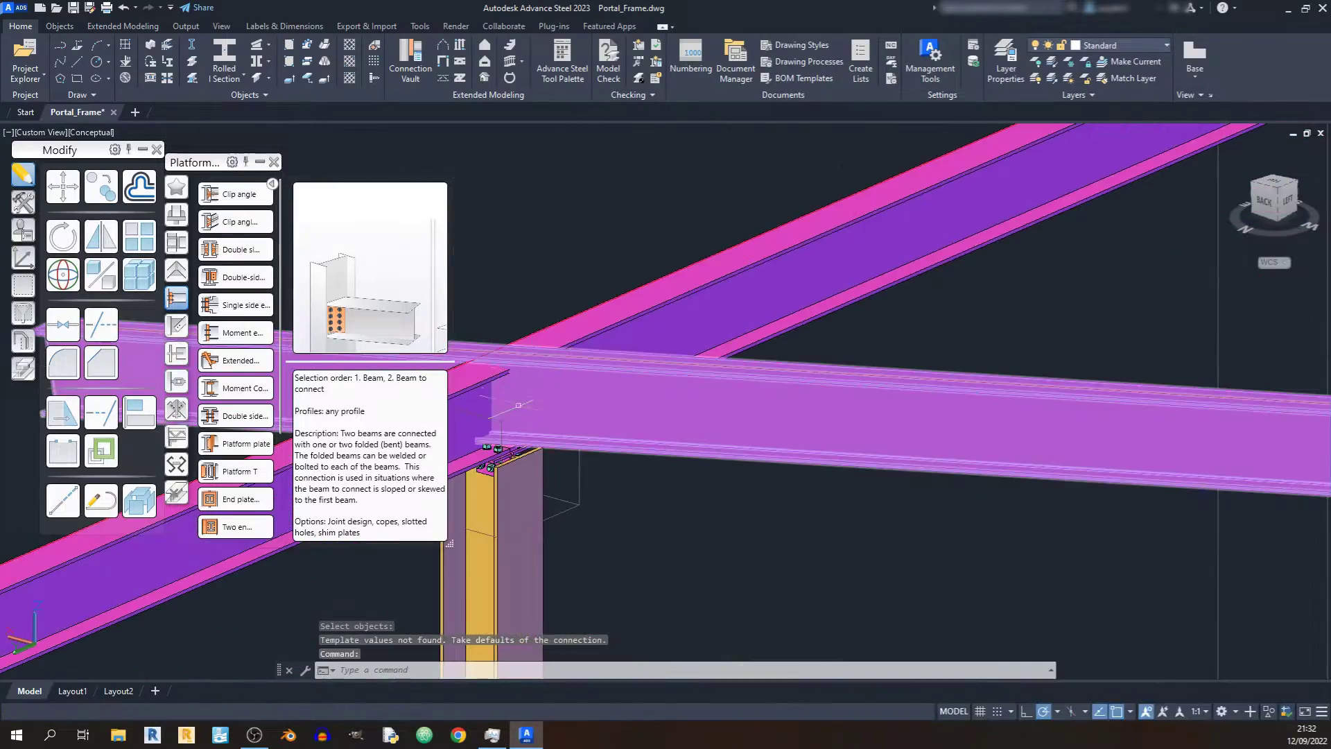
shift+middle_drag(495, 449, 520, 496)
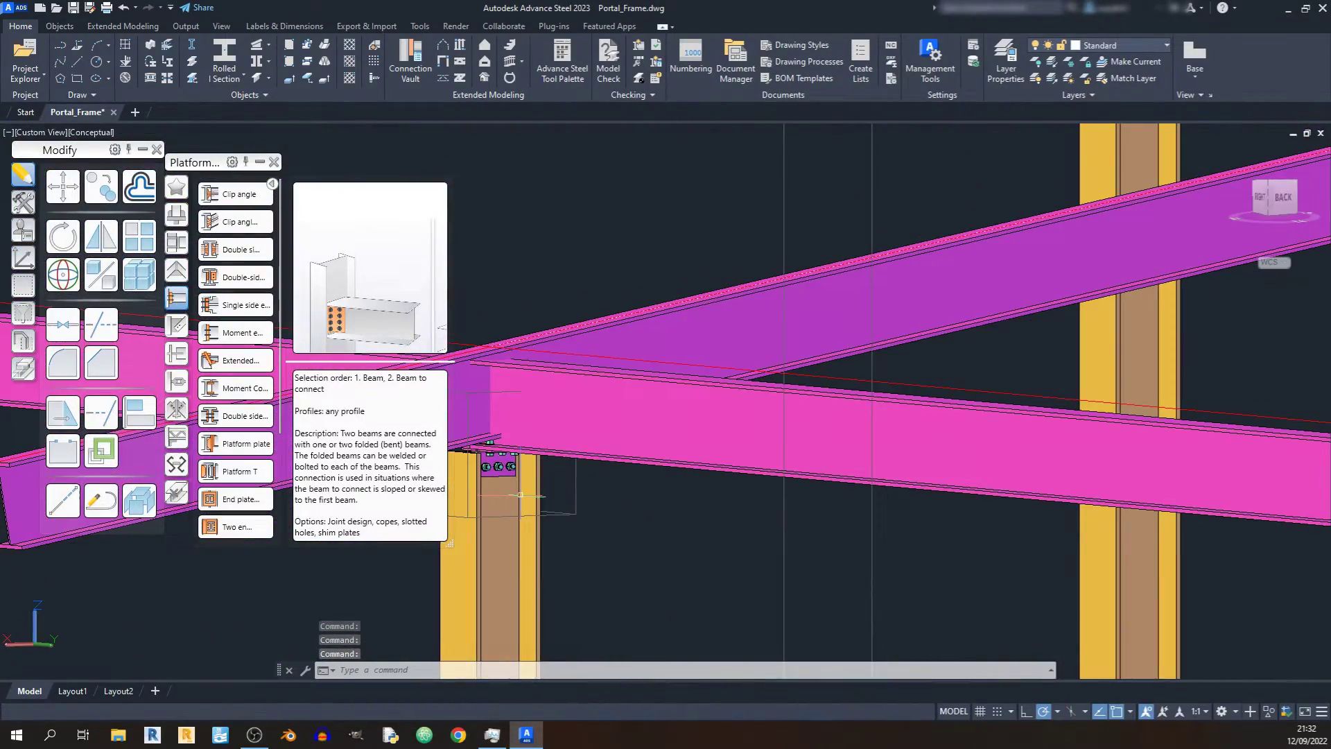
shift+middle_drag(520, 495, 419, 494)
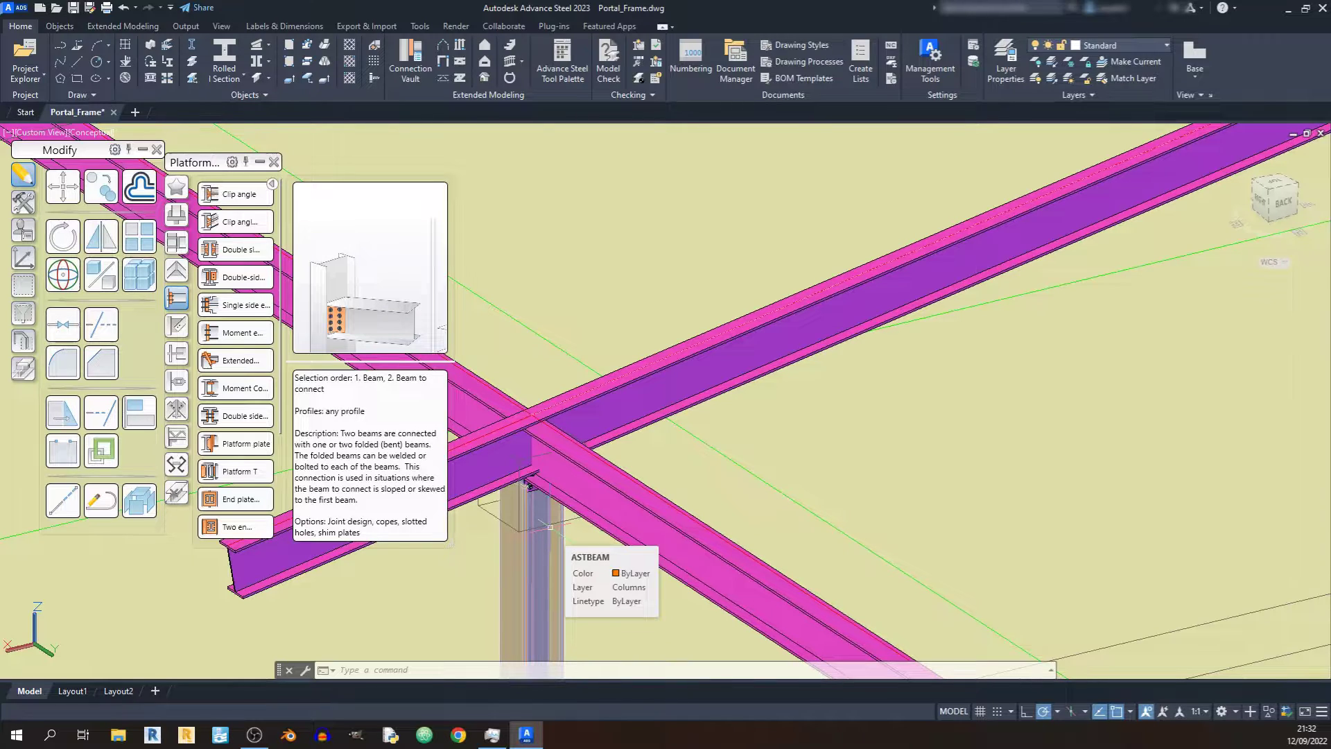
middle_drag(586, 493, 597, 418)
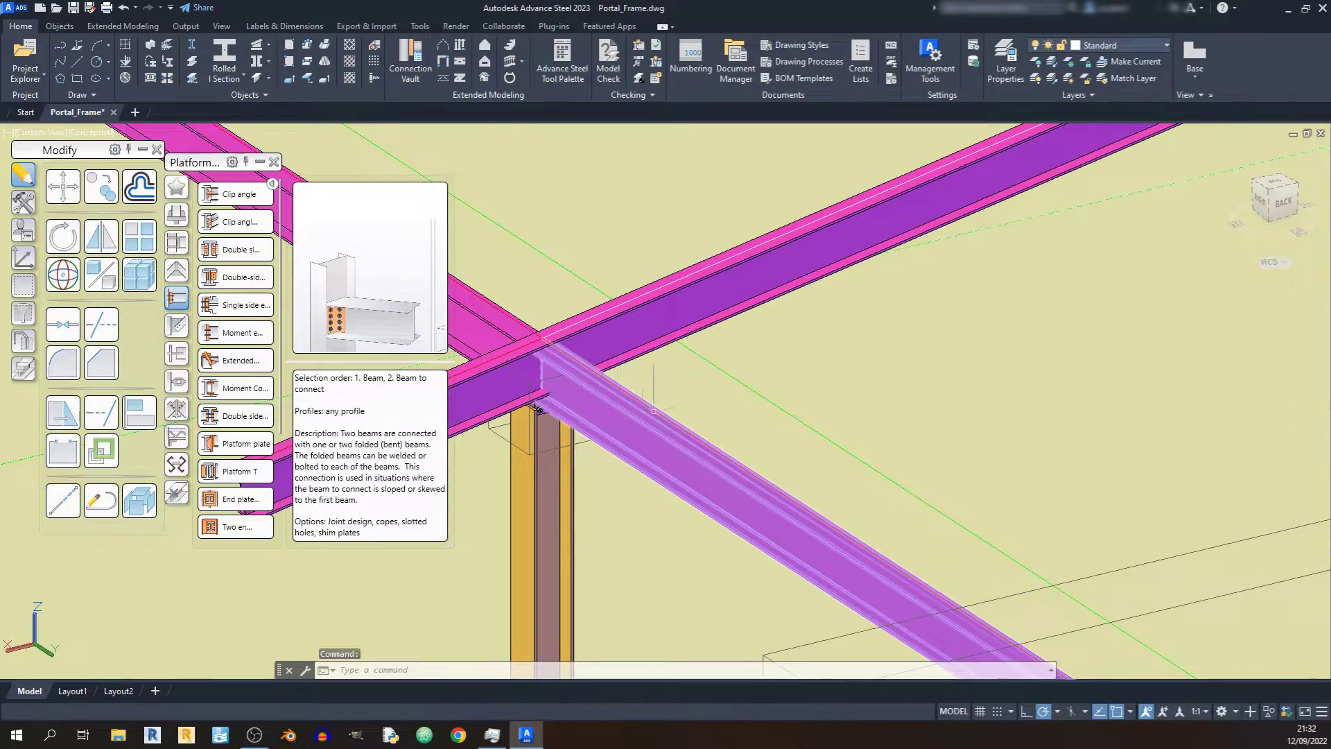
scroll(654, 412, down, 8)
shift+middle_drag(634, 437, 624, 444)
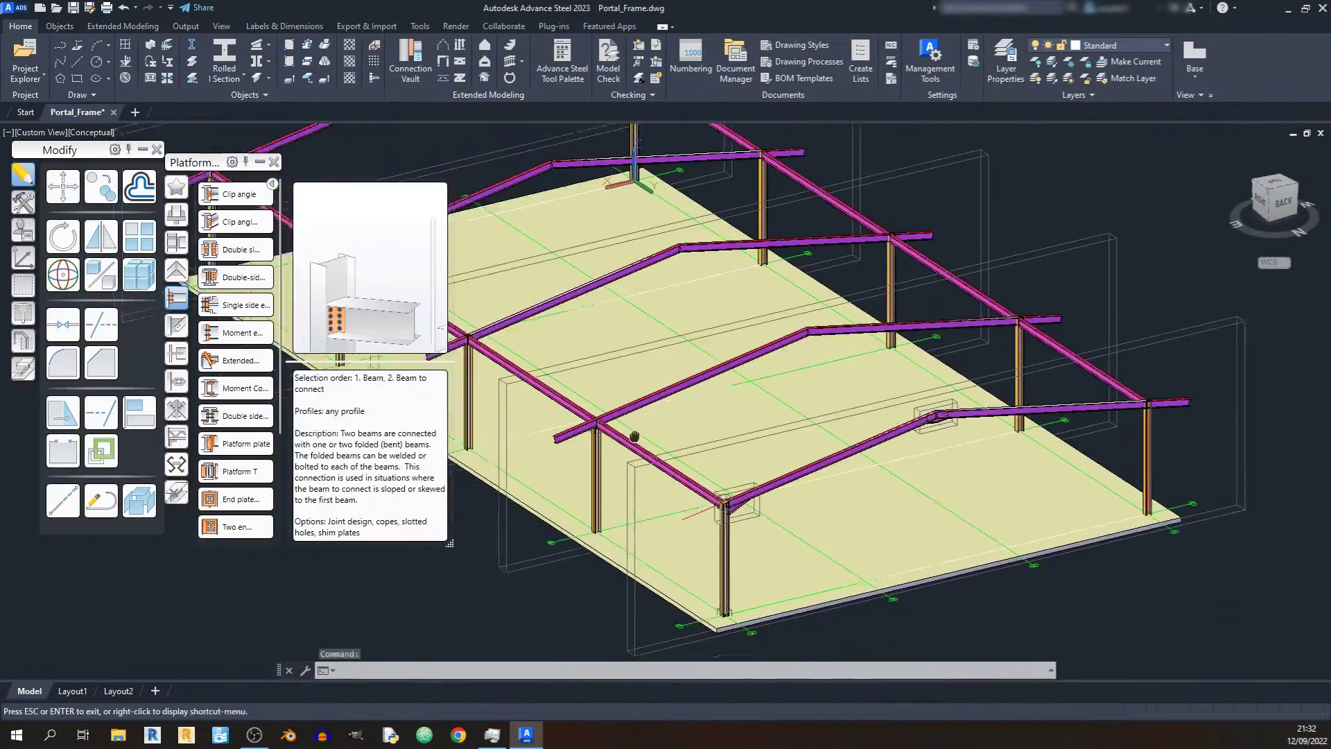
scroll(791, 439, up, 3)
shift+middle_drag(790, 439, 426, 456)
shift+middle_drag(698, 438, 525, 392)
middle_drag(735, 411, 766, 506)
scroll(619, 452, up, 8)
shift+middle_drag(766, 506, 691, 465)
scroll(690, 464, up, 5)
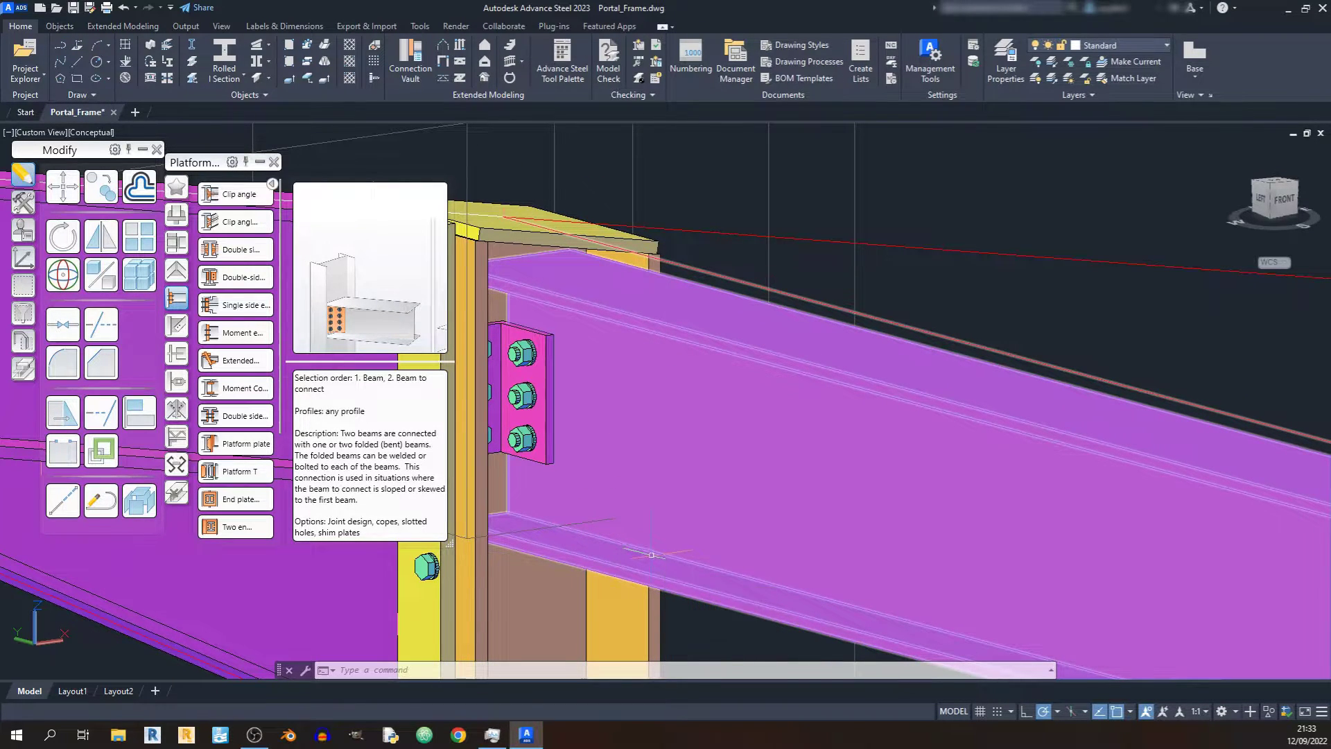
scroll(650, 556, down, 8)
shift+middle_drag(694, 548, 725, 388)
shift+middle_drag(717, 300, 726, 228)
scroll(772, 210, up, 9)
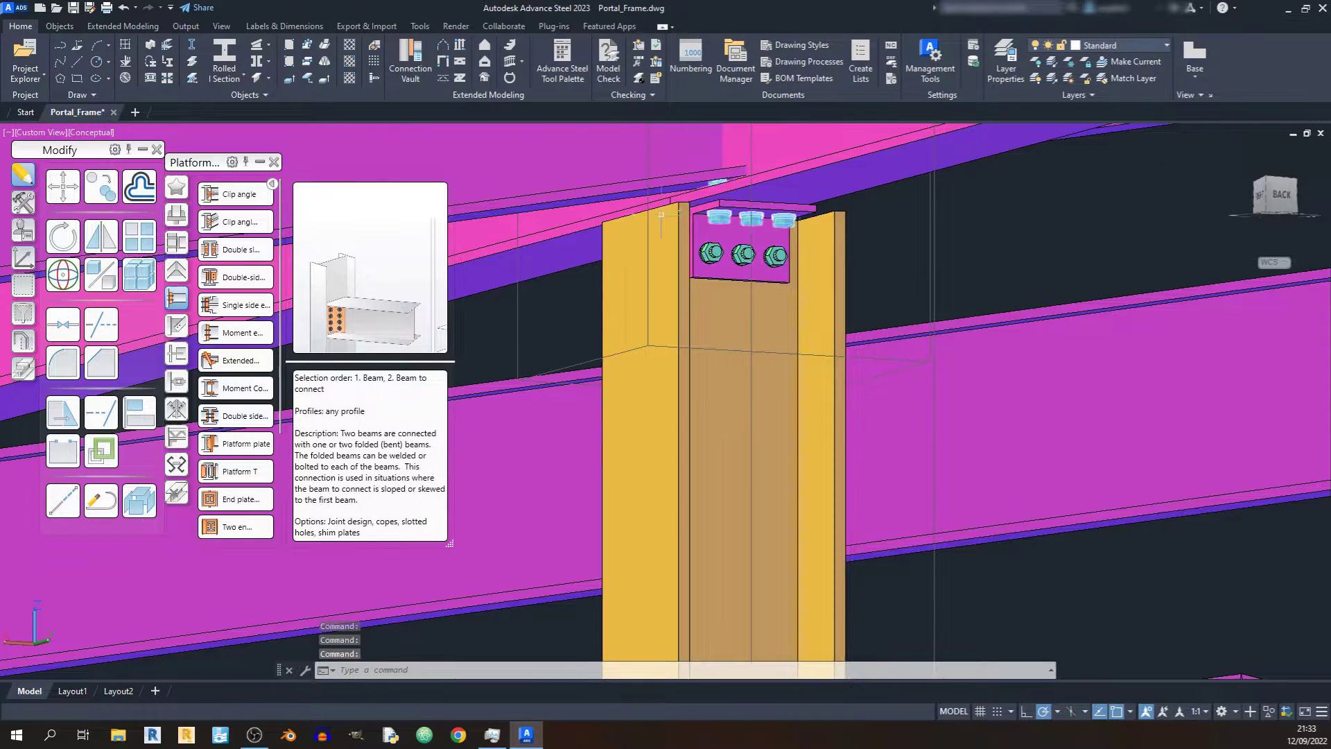
scroll(713, 230, down, 5)
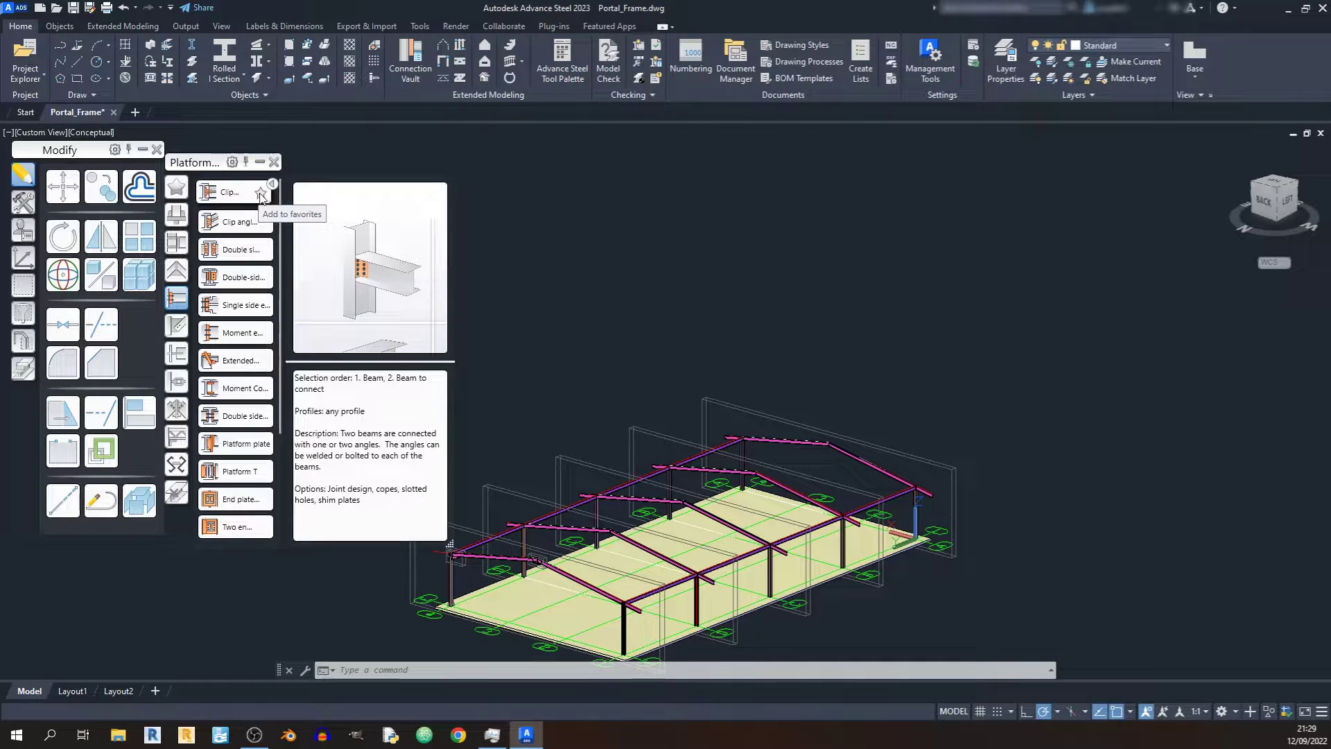
Step: Star Clip angle as a favourite, then browse the Favorites, Beam end and Column - Beam categories
click(261, 193)
click(176, 188)
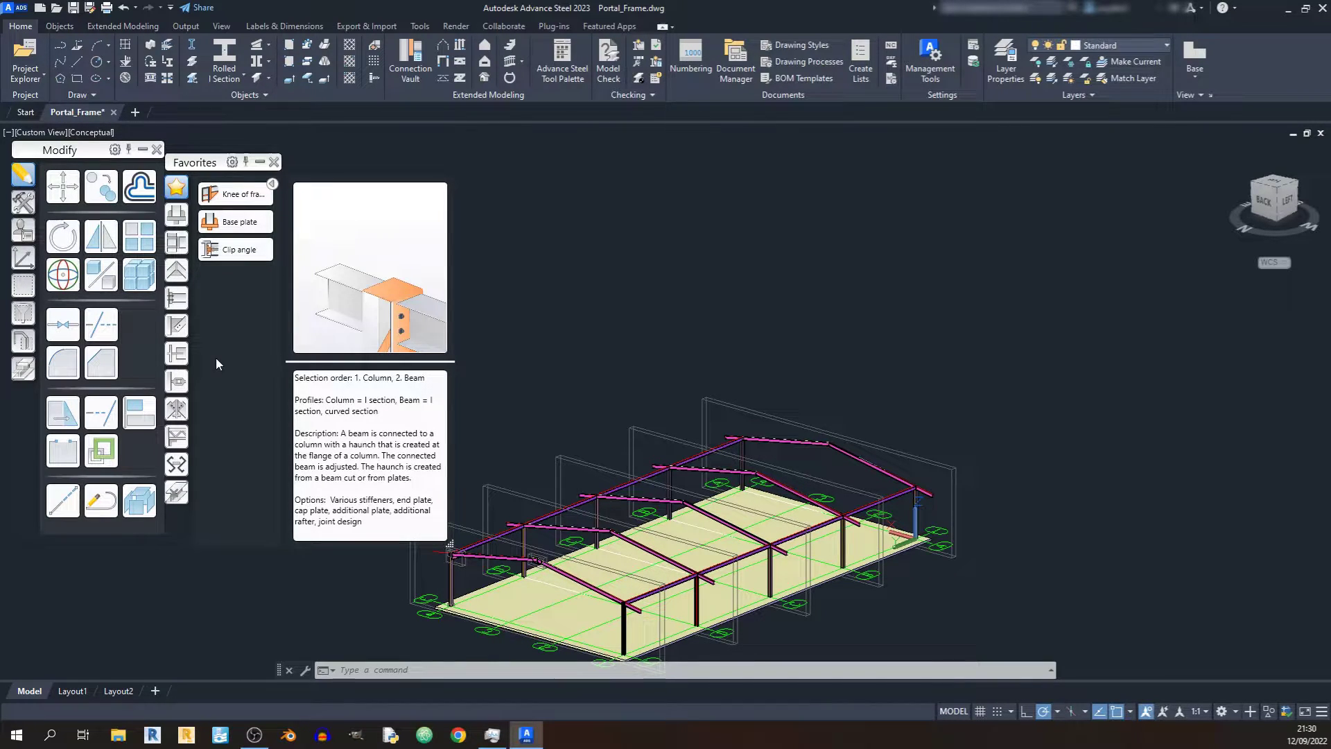
click(176, 272)
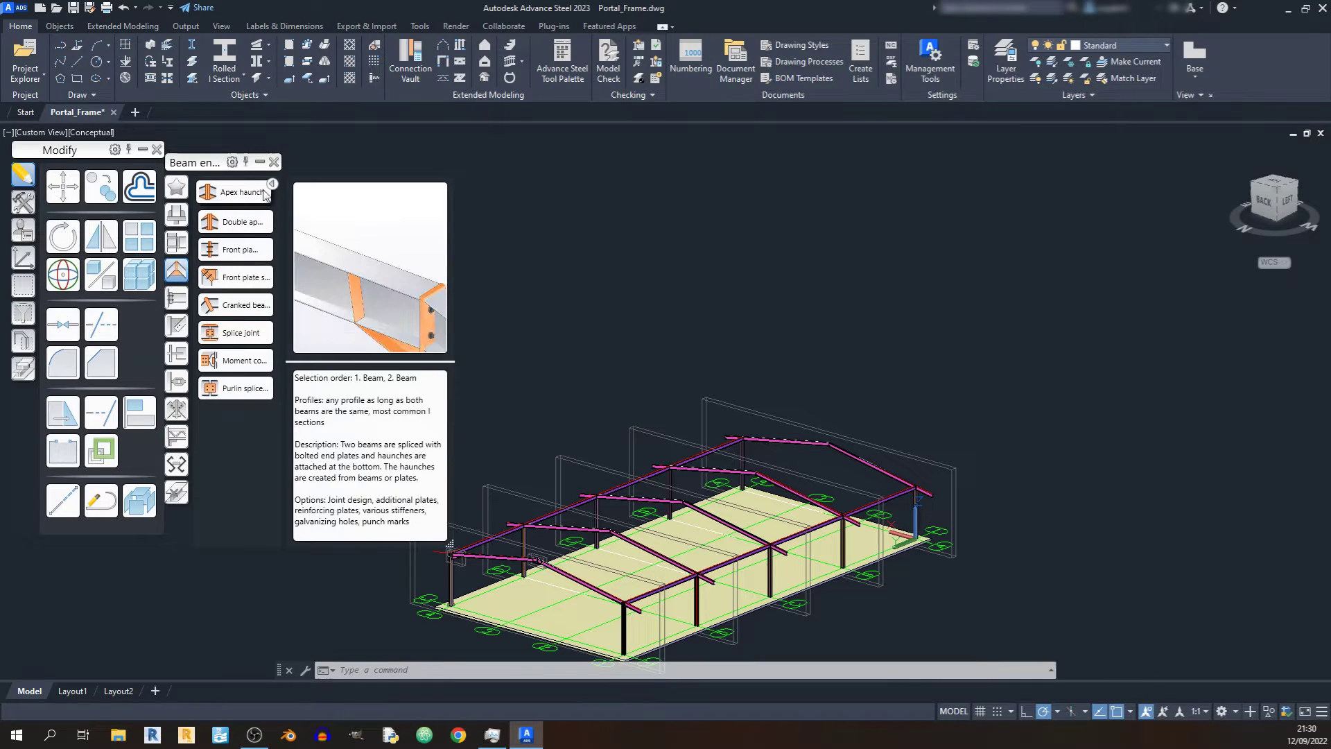
click(177, 243)
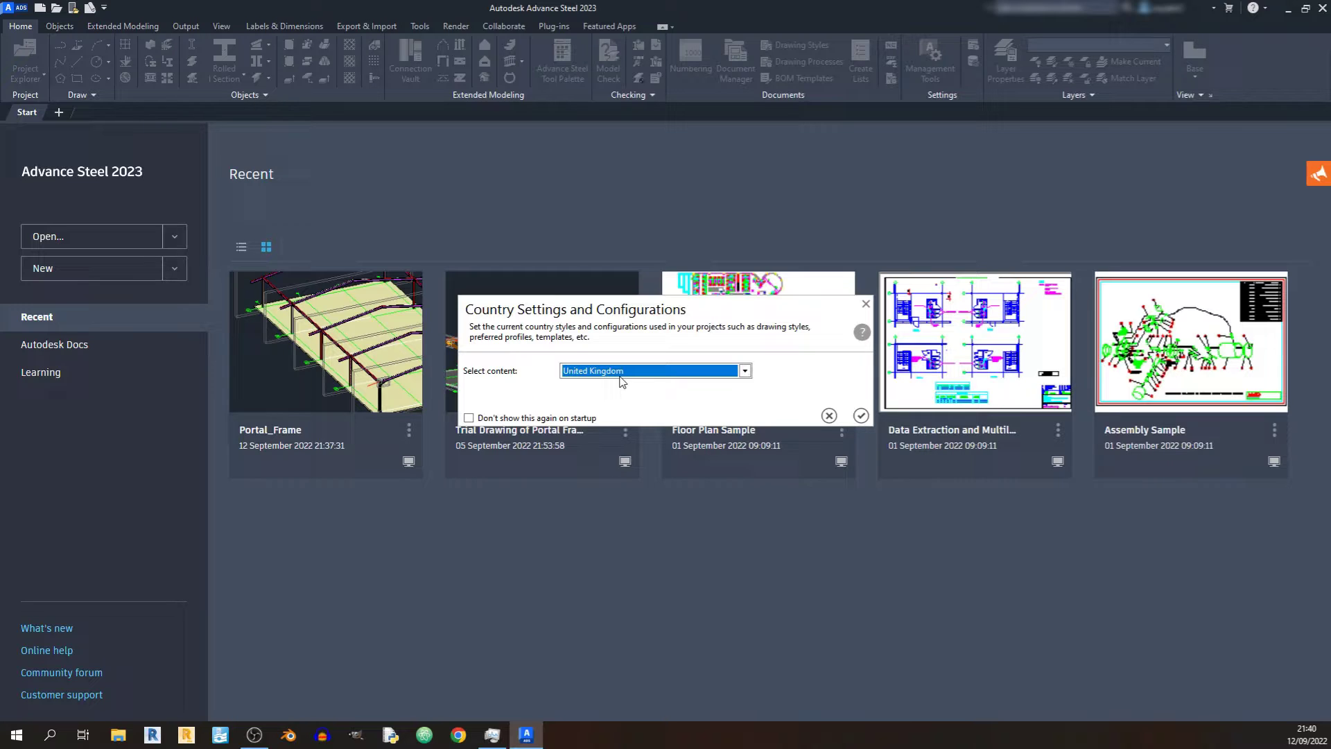
Step: Confirm the United Kingdom country settings and reopen the Portal_Frame drawing
click(862, 415)
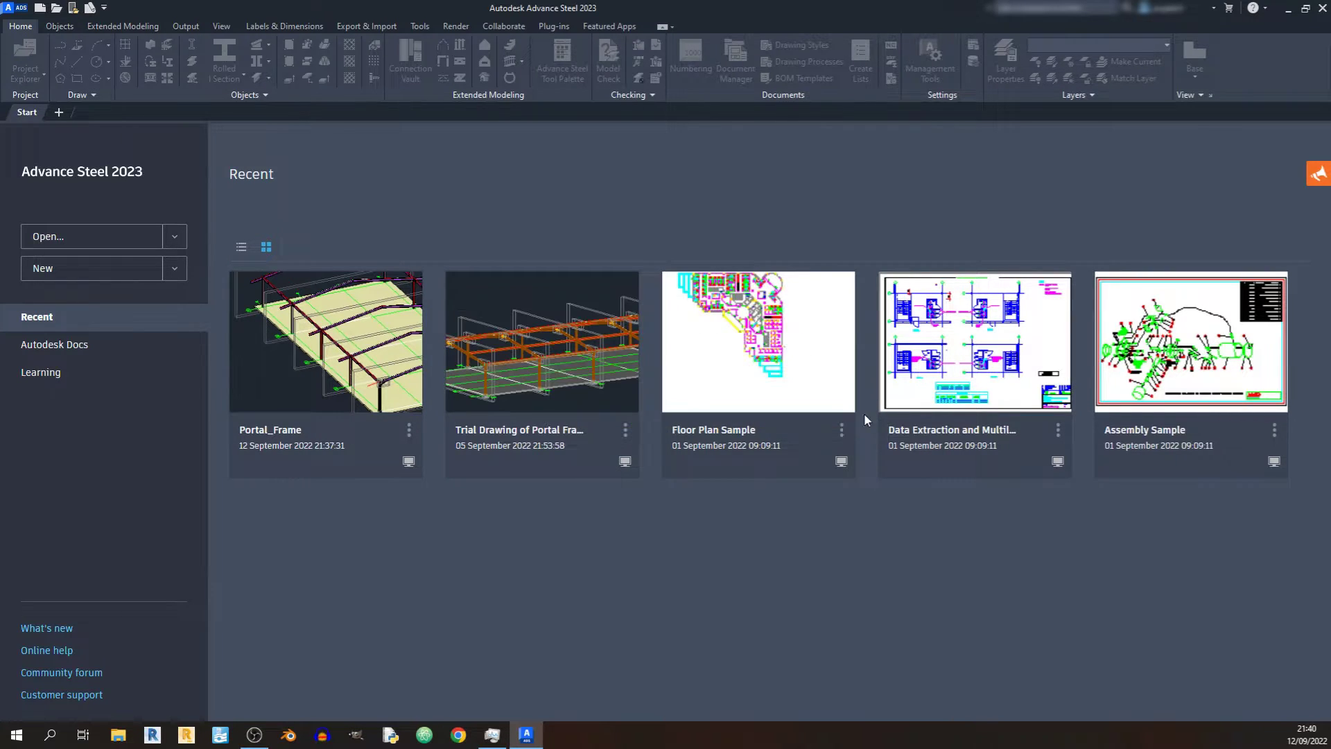
click(327, 385)
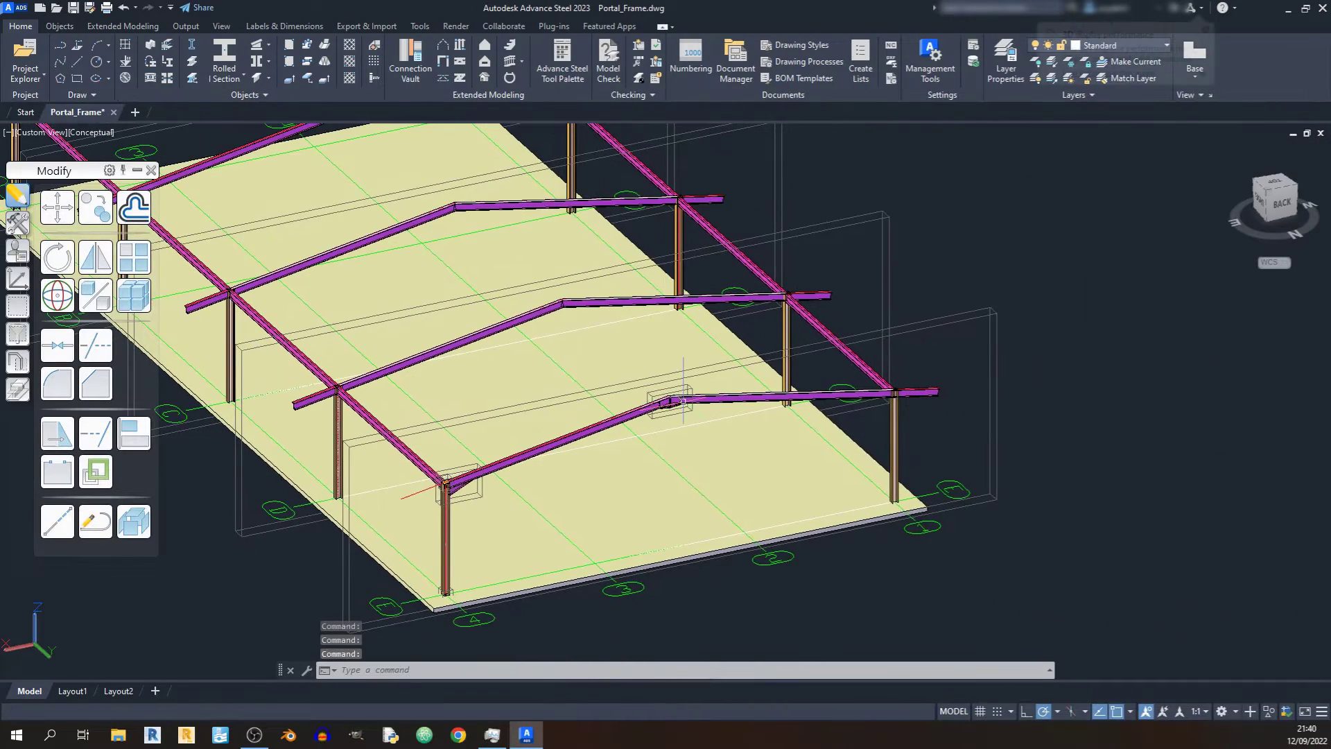
Step: Launch Eaves haunch to flange from the Column - Beam category of the Connection Vault
click(421, 67)
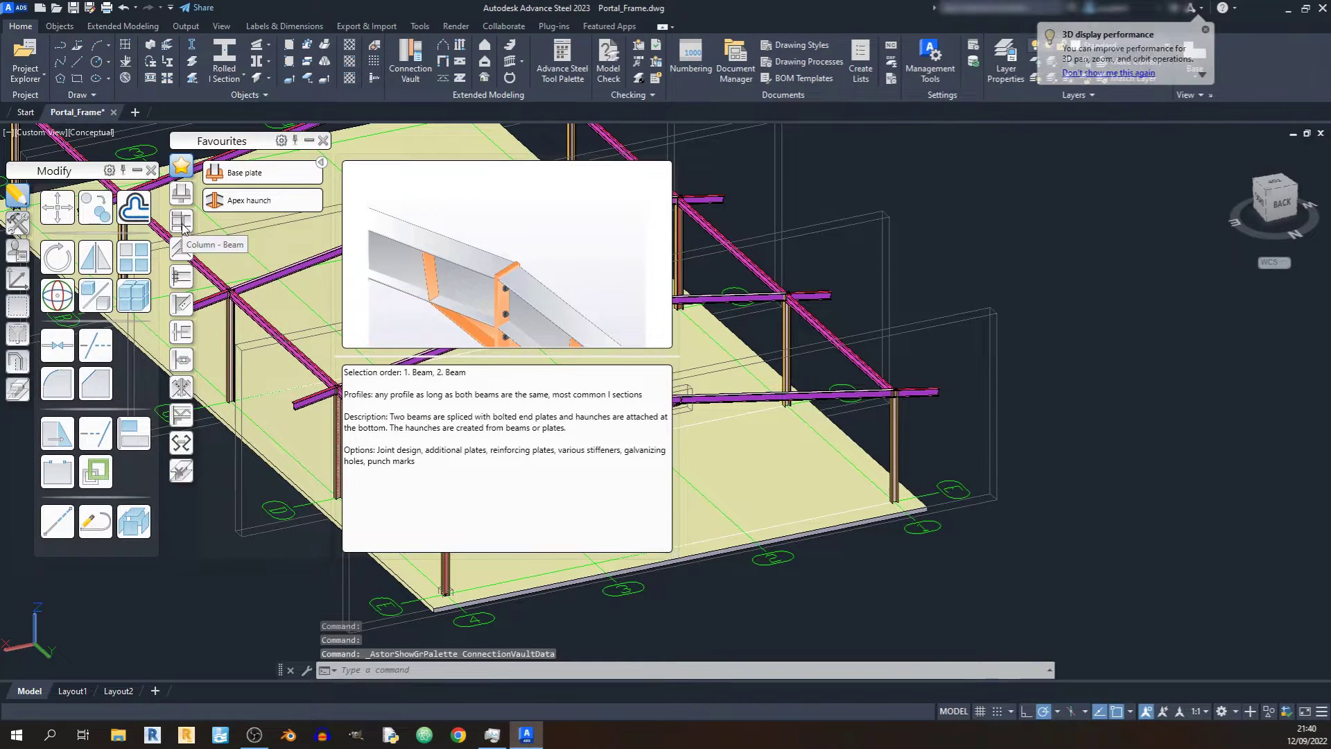
click(182, 222)
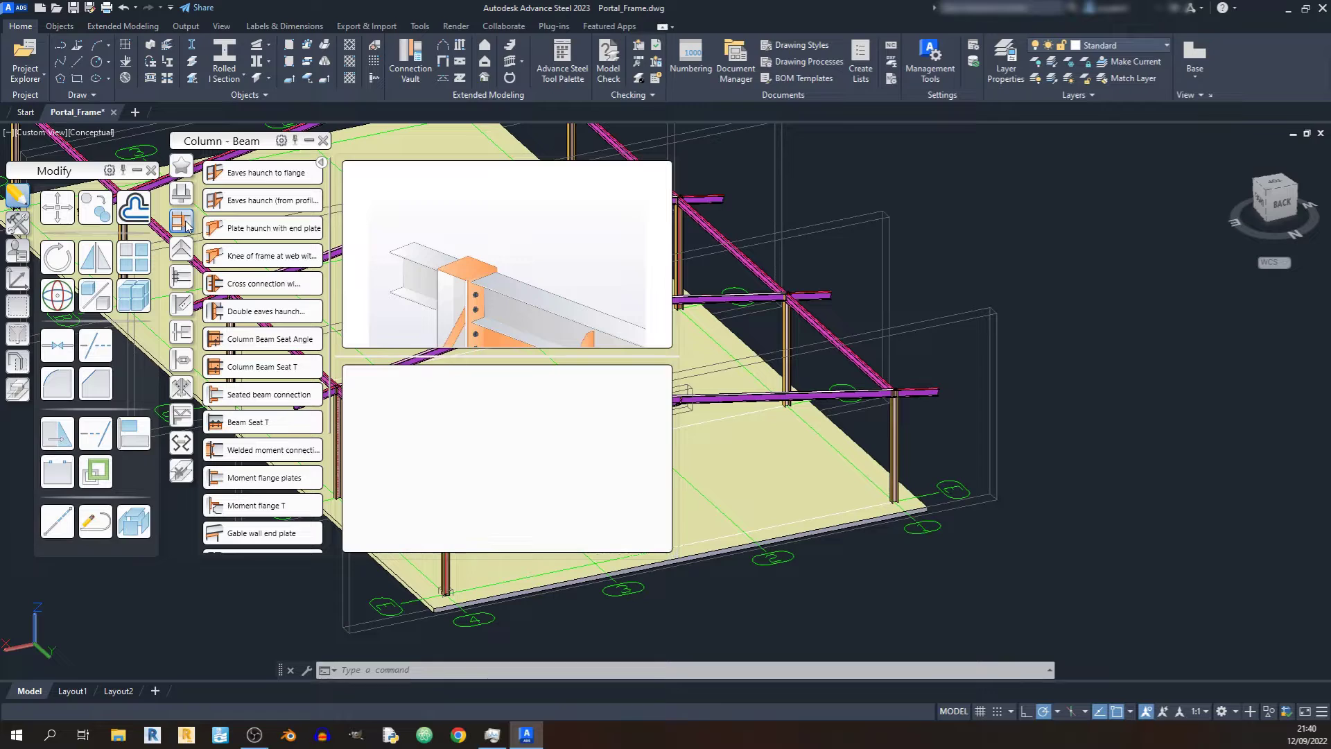
mouse_move(251, 179)
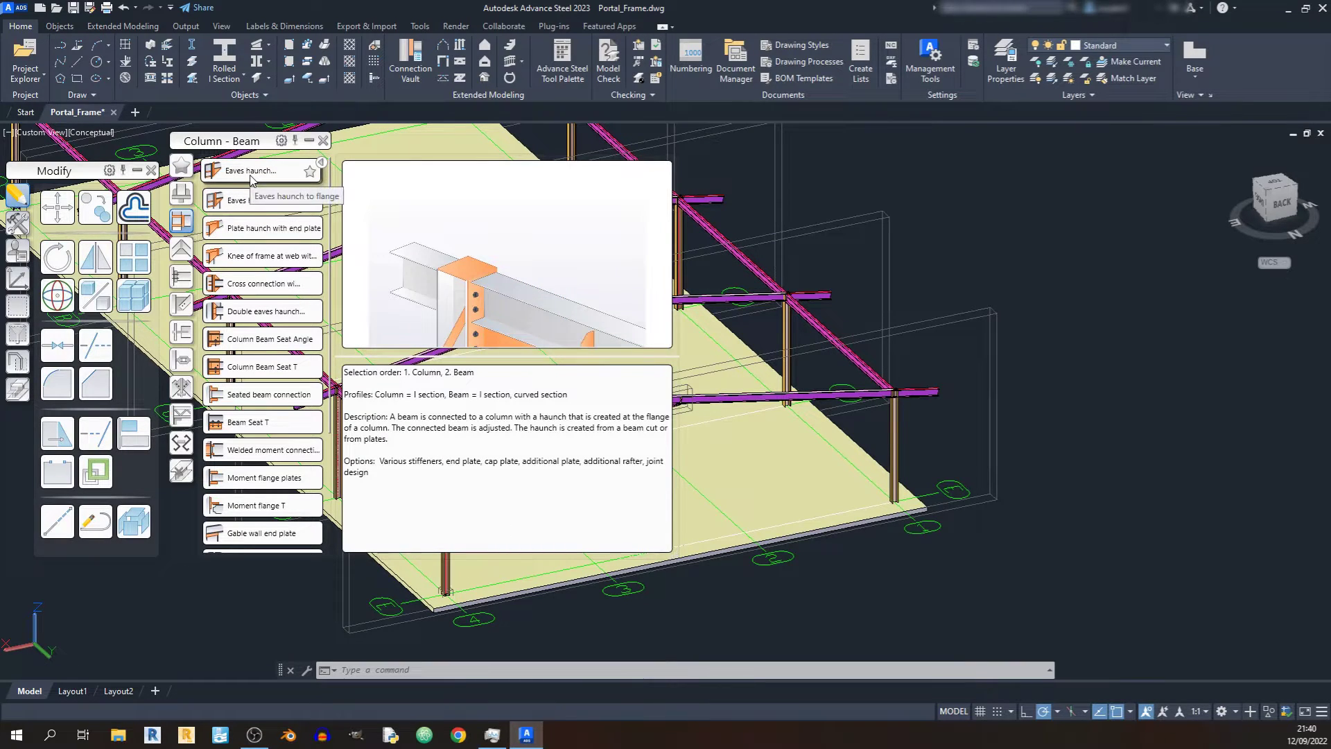
scroll(257, 178, down, 2)
scroll(262, 180, up, 2)
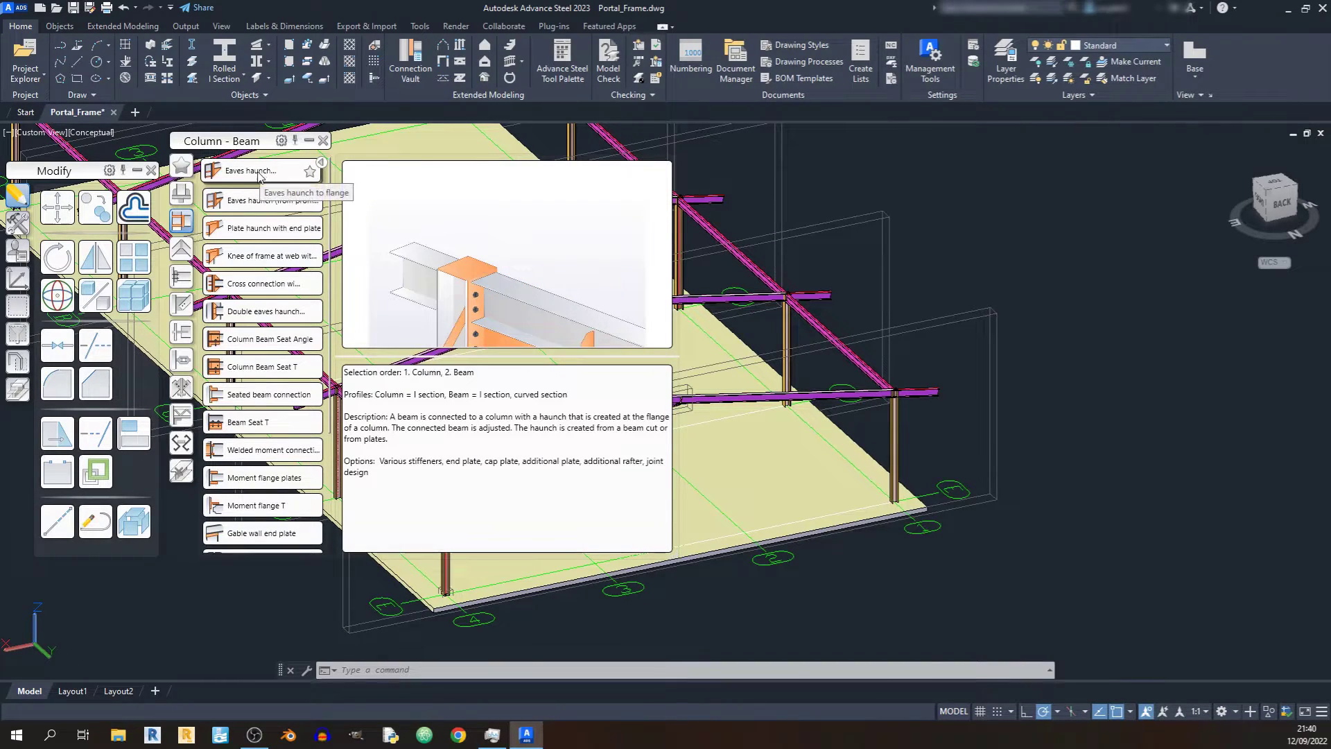
click(267, 180)
scroll(847, 408, up, 5)
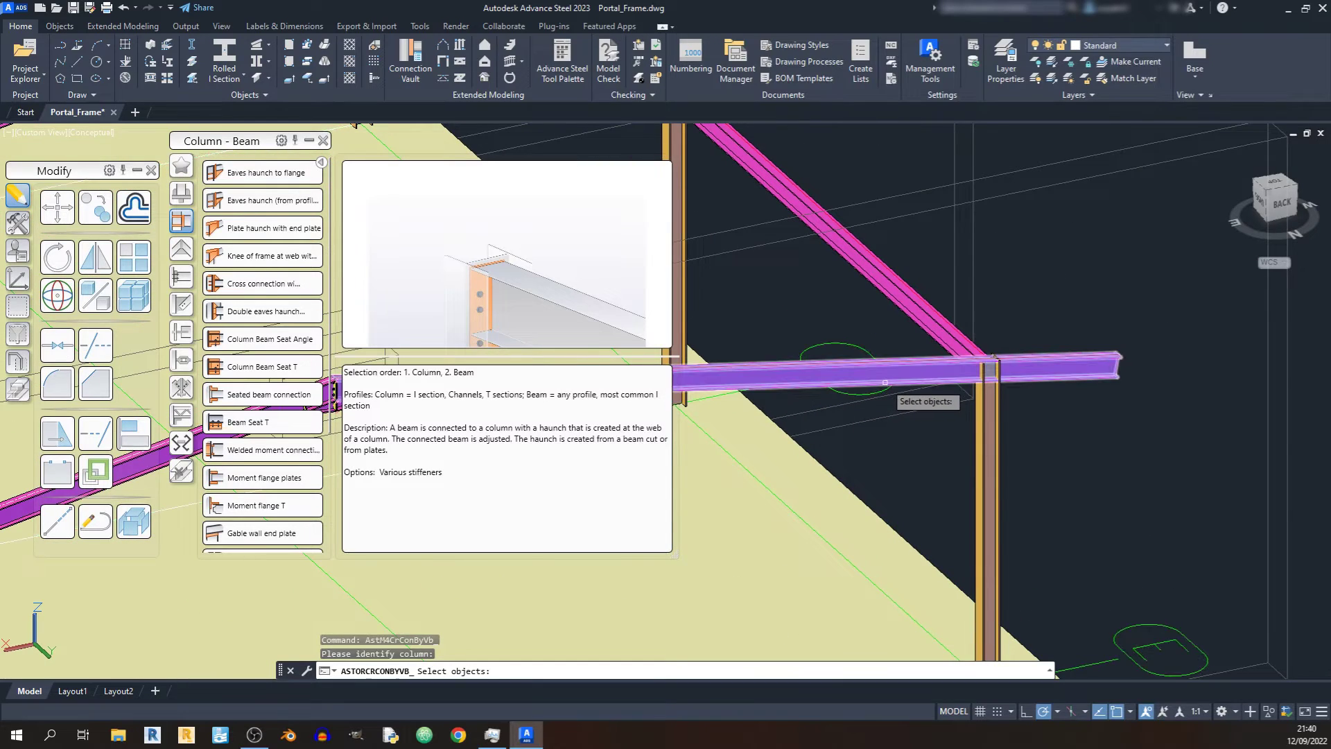
Step: Create the Eaves haunch to flange joint between the eaves column and the horizontal rafter
click(993, 418)
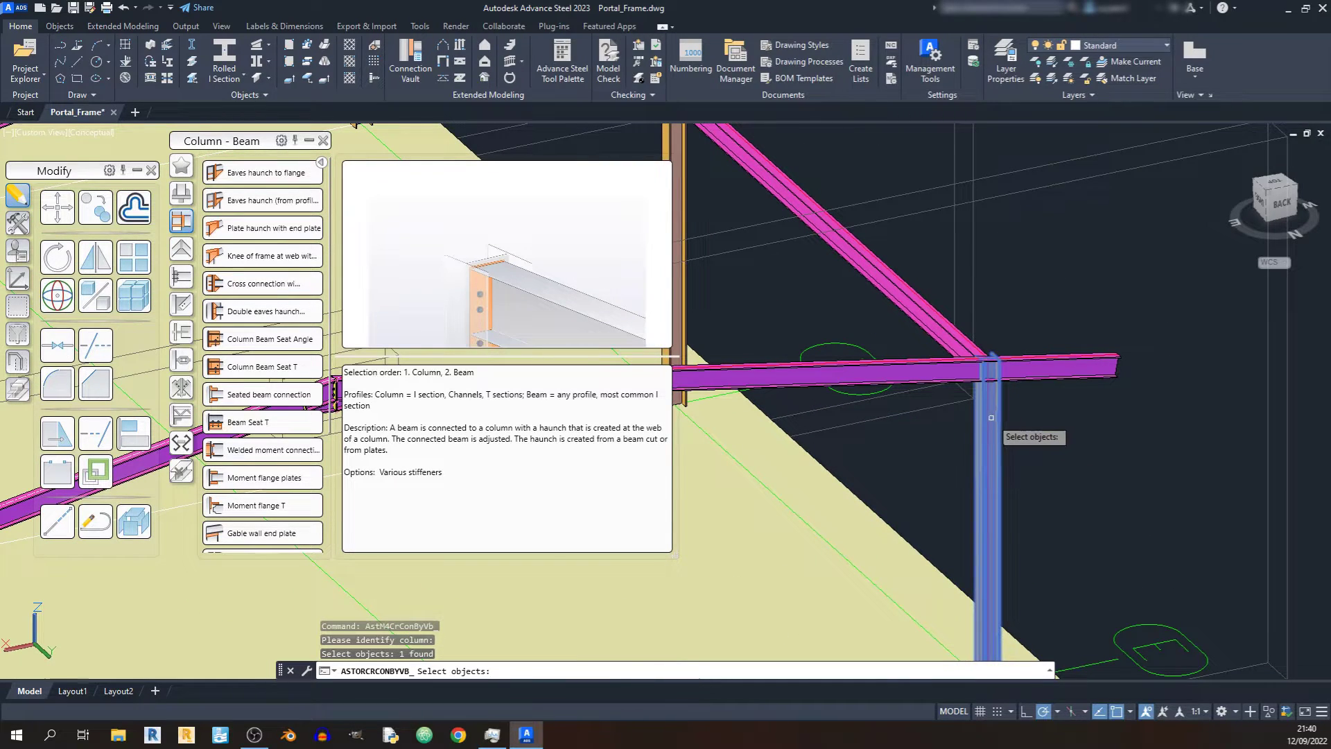
key(Return)
click(854, 363)
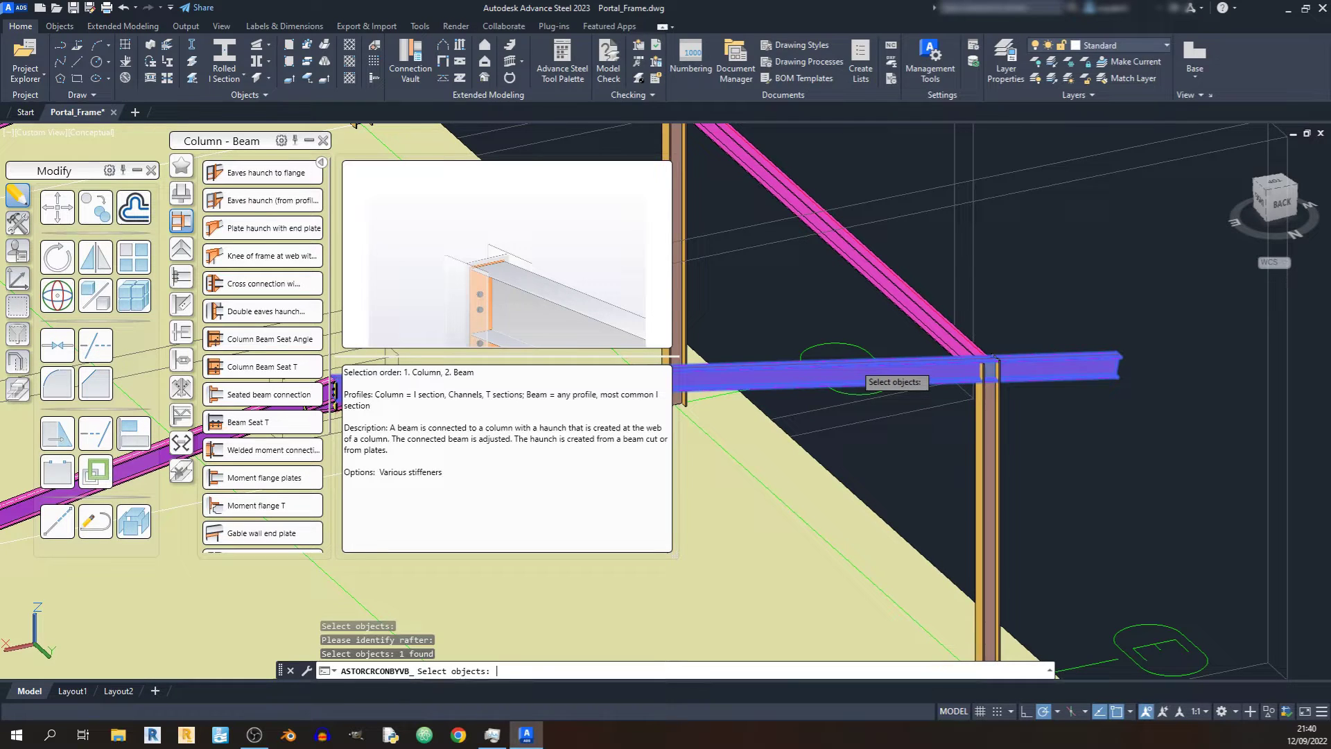
key(Return)
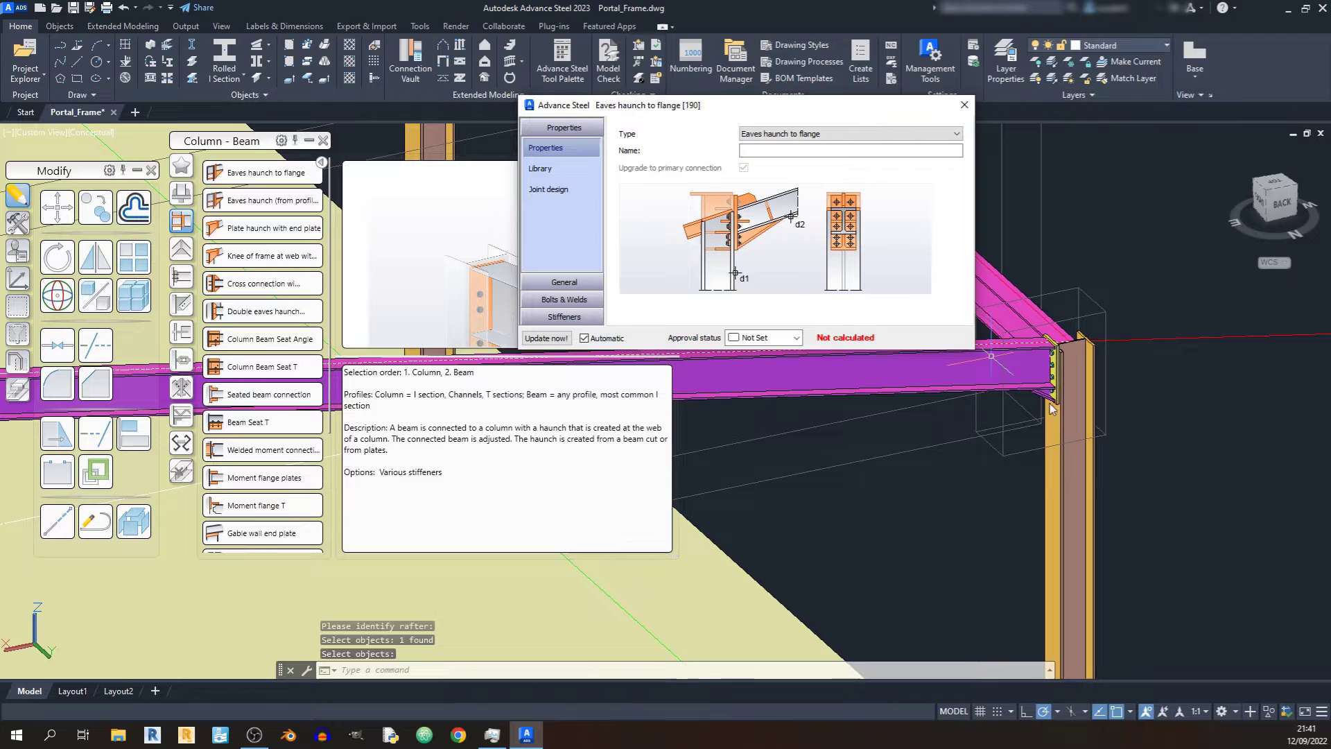
scroll(1135, 442, down, 6)
shift+middle_drag(1135, 444, 925, 421)
scroll(1071, 477, up, 3)
middle_drag(1071, 480, 1234, 493)
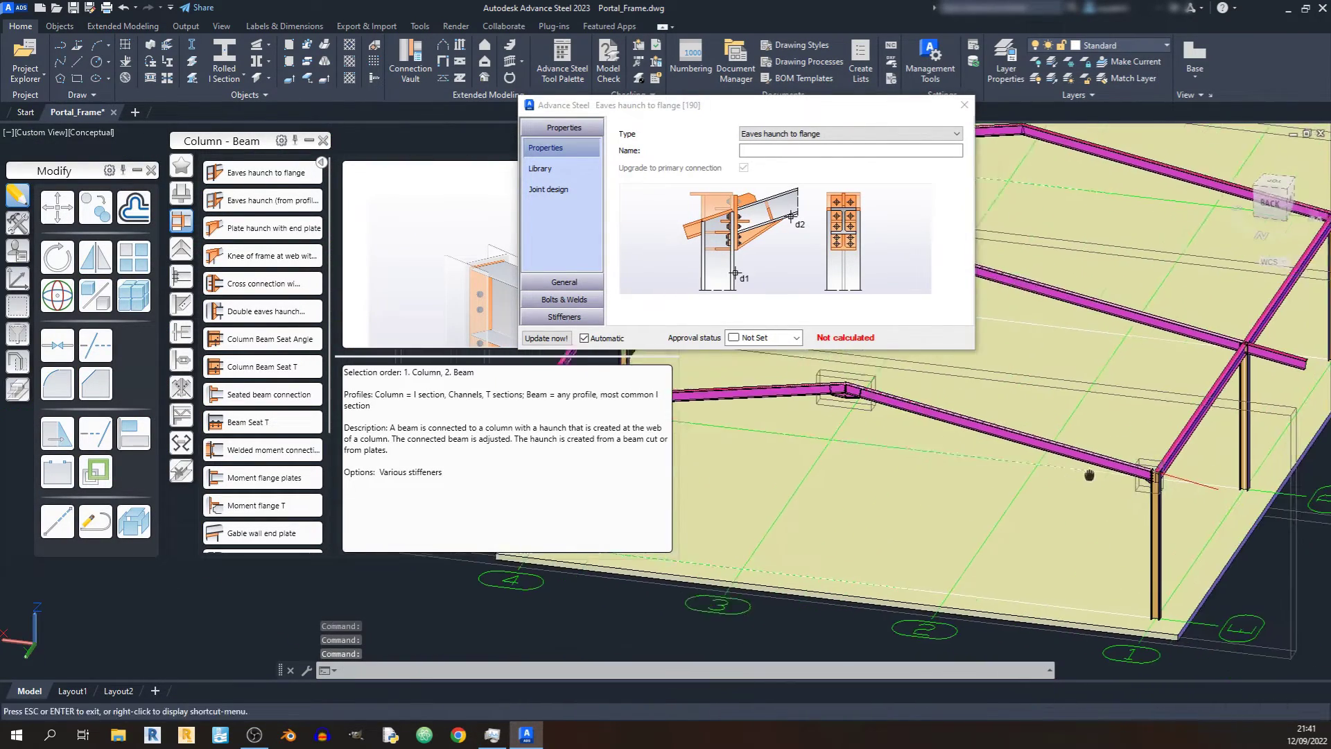
scroll(1233, 493, up, 6)
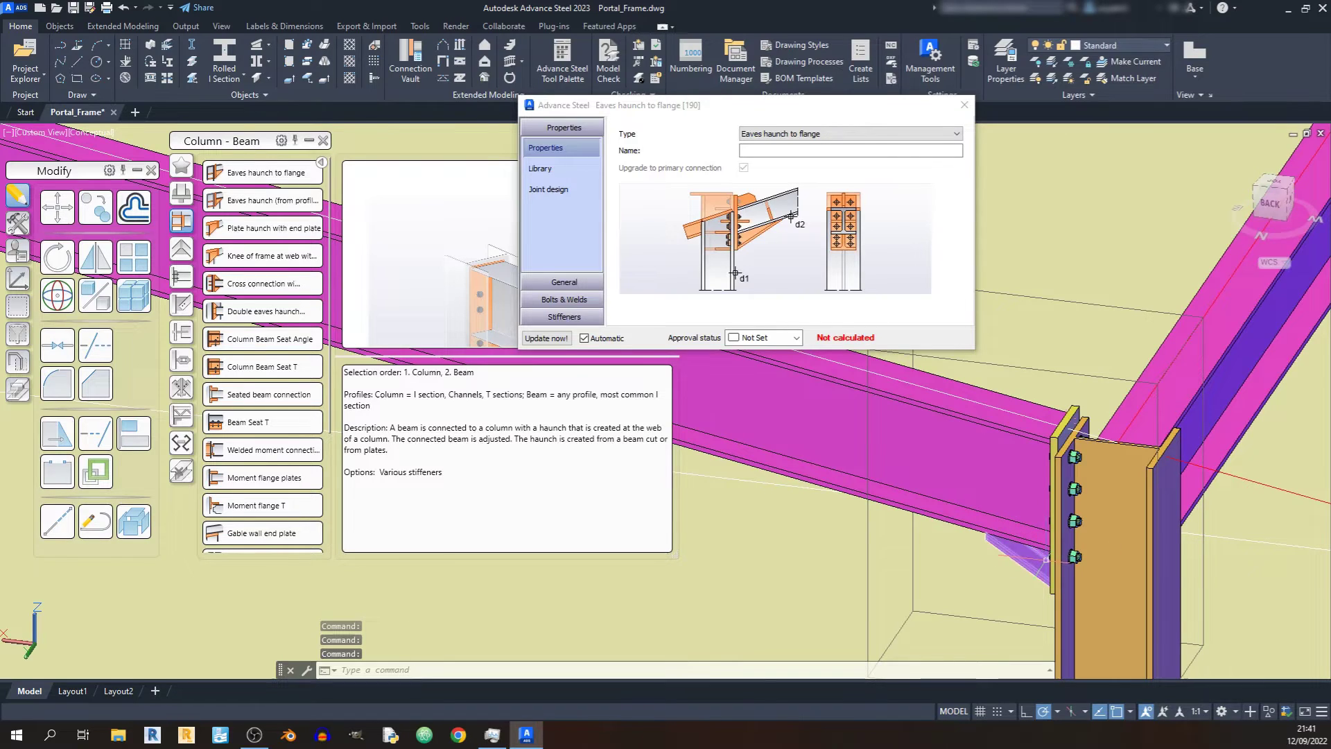
scroll(1046, 556, down, 5)
middle_drag(922, 533, 1137, 540)
scroll(948, 540, up, 3)
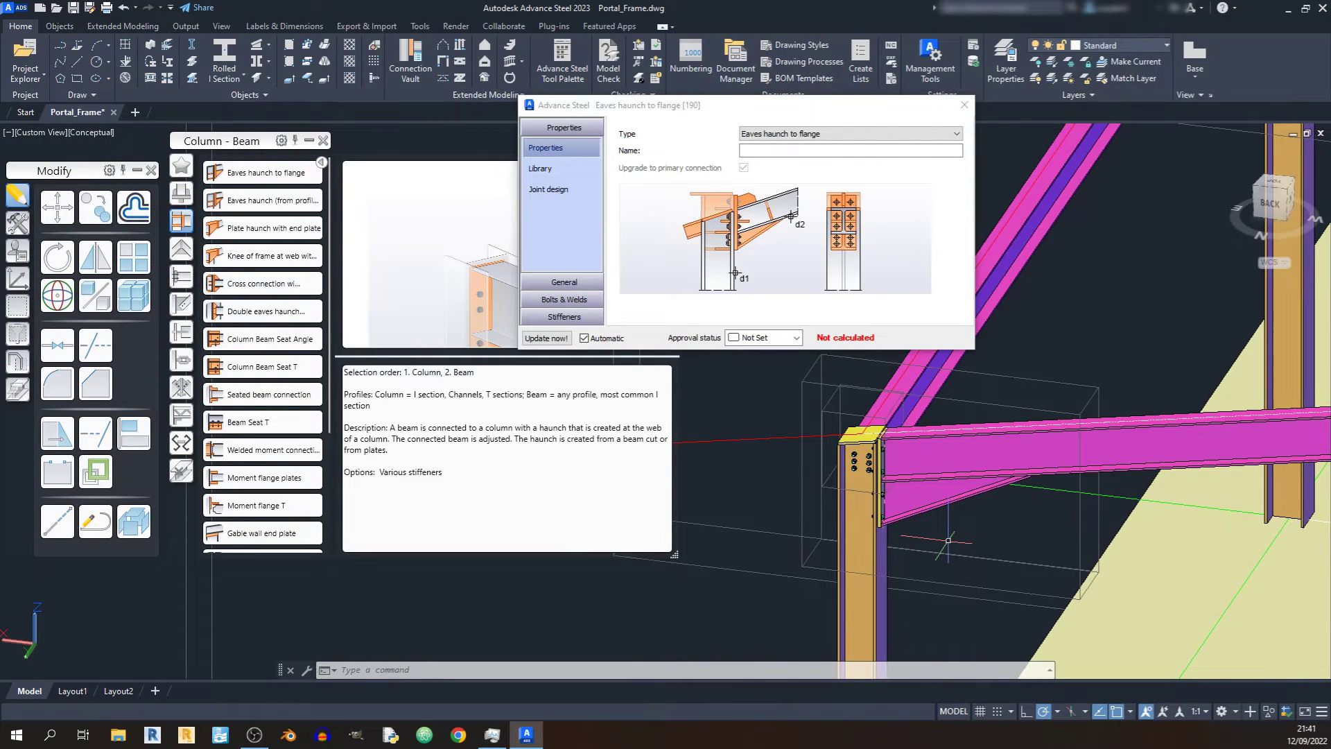